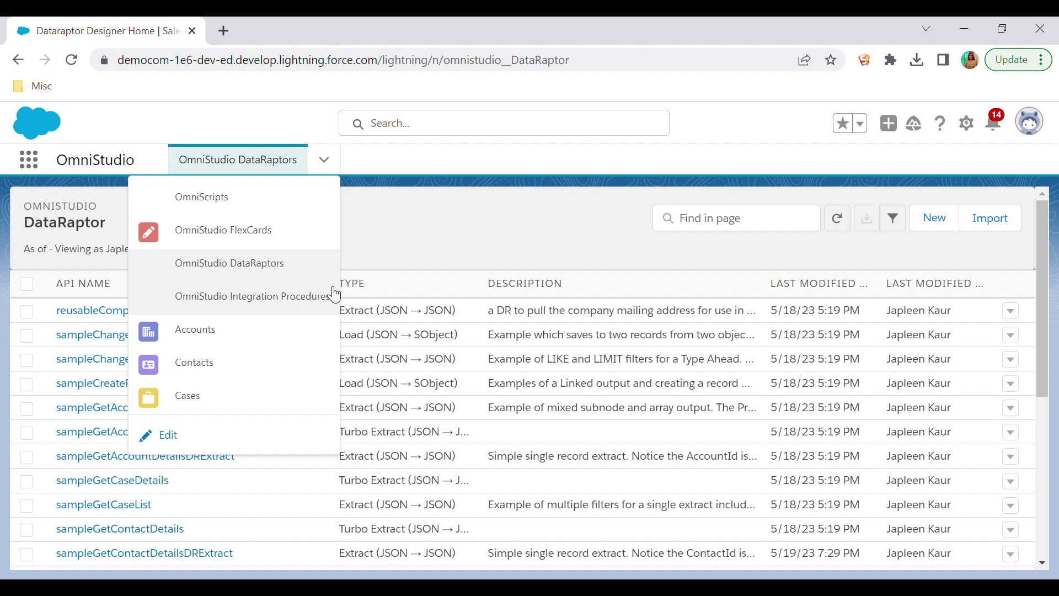
Step: Open the OmniStudio DataRaptors list and look through the existing DataRaptors and their types
left_click(201, 268)
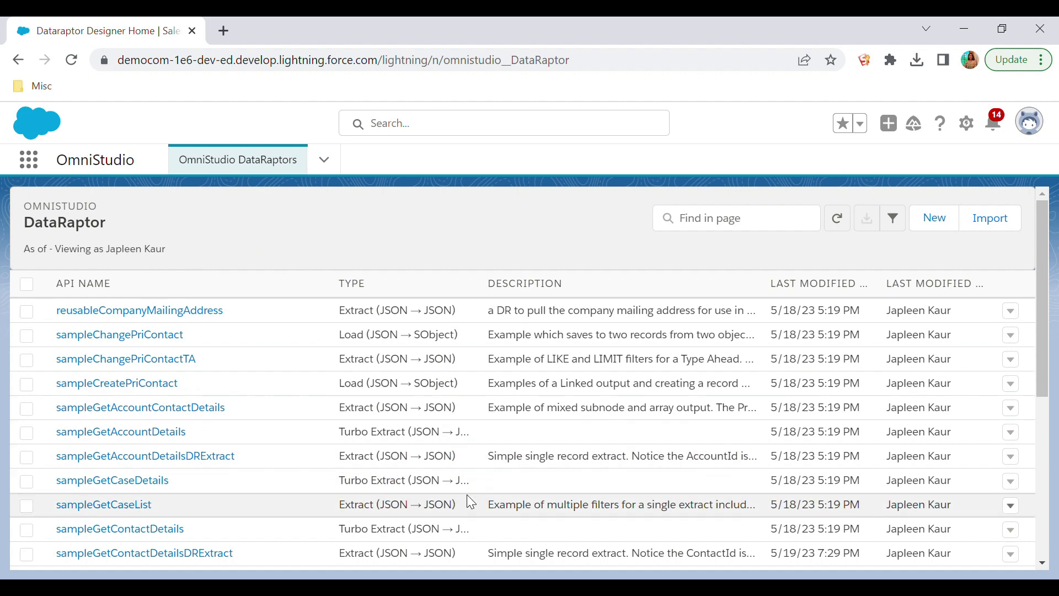
scroll(467, 495, "down", 3)
scroll(467, 495, "down", 2)
scroll(439, 347, "up", 5)
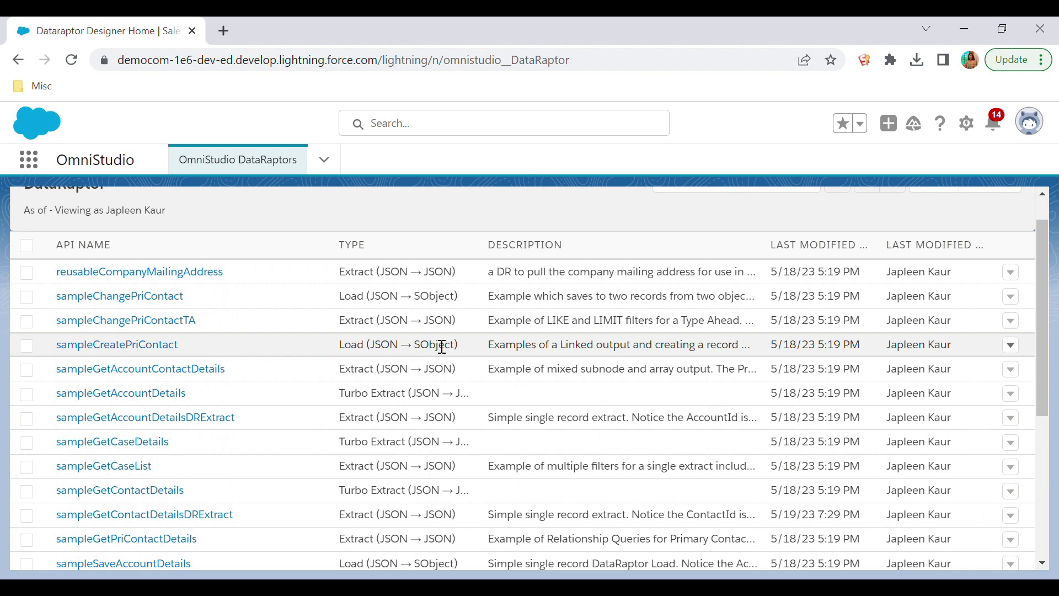
scroll(442, 347, "up", 1)
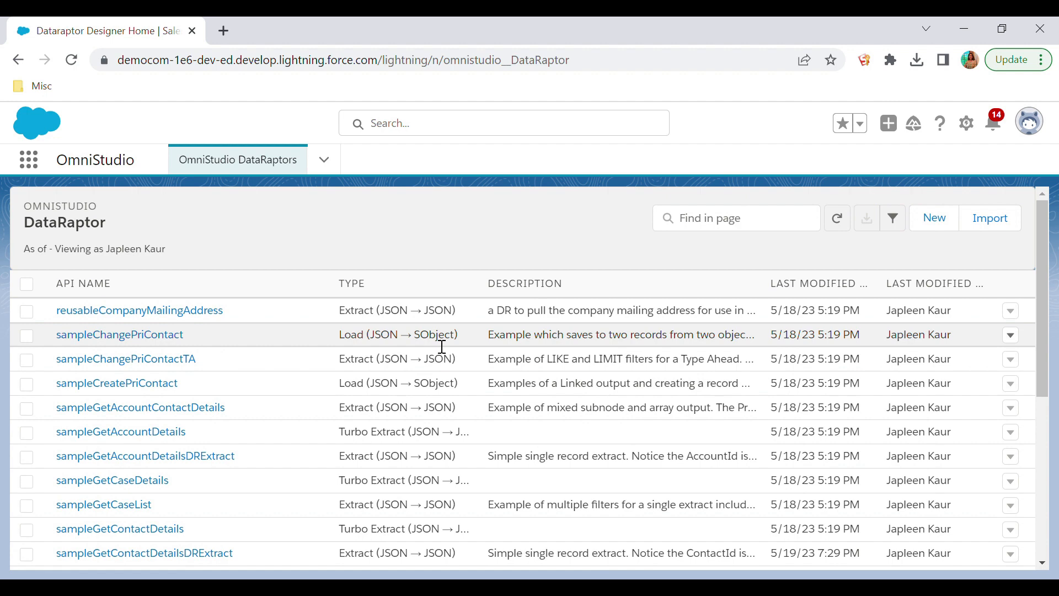
Step: Create a DataRaptor named getContactDetails with interface type Turbo Extract and JSON input and output types
left_click(946, 227)
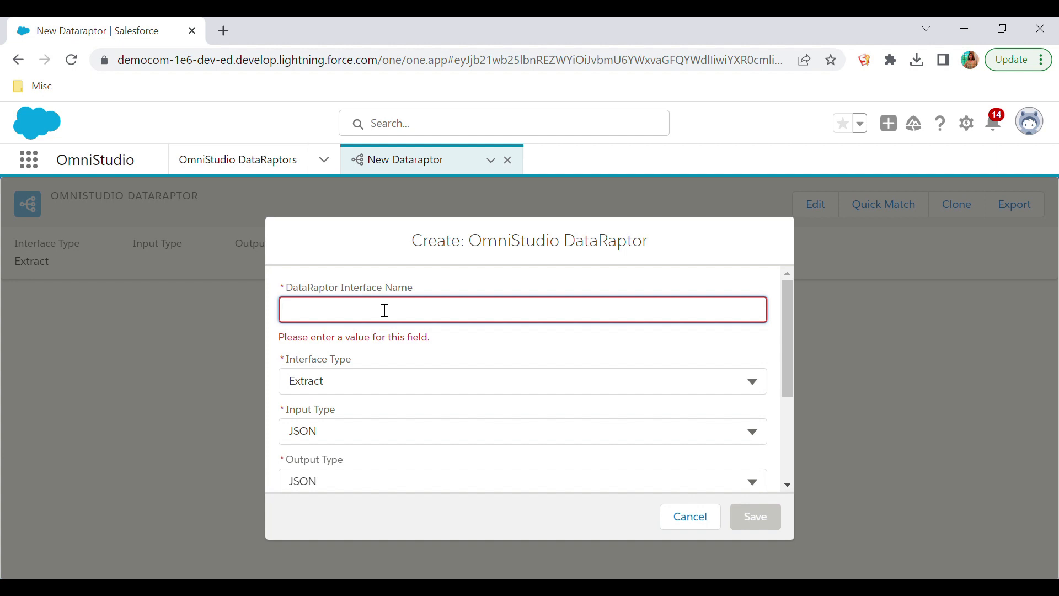
type("getCo")
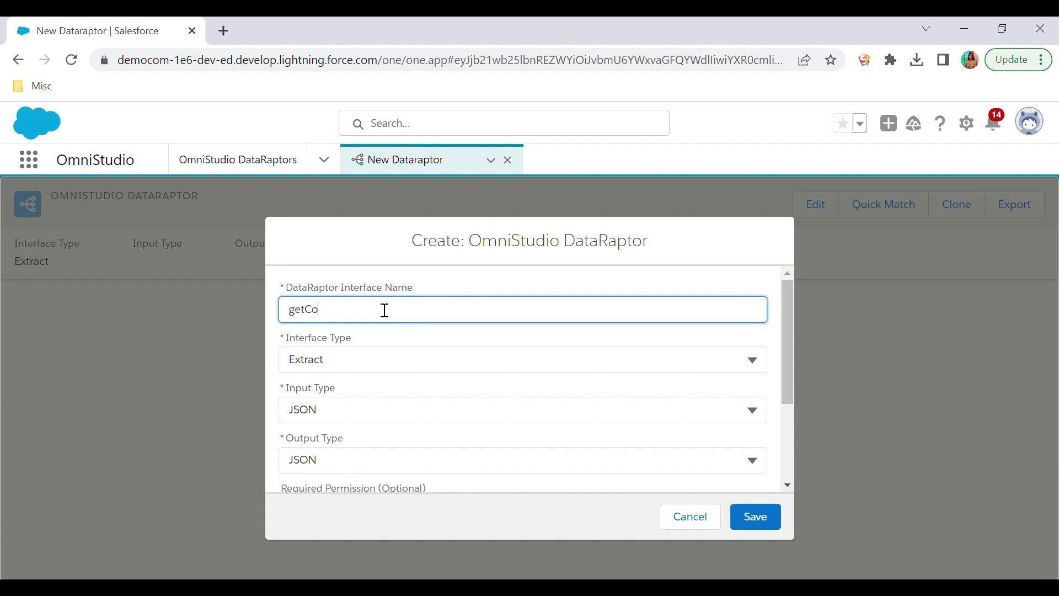
type("ntactDetails")
left_click(380, 363)
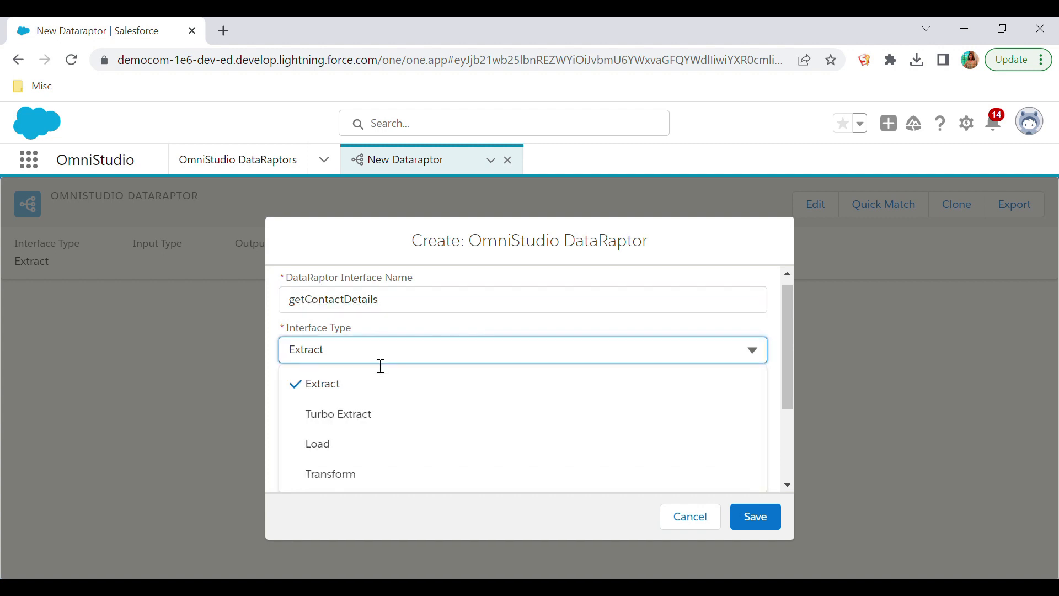
left_click(376, 423)
scroll(397, 441, "down", 1)
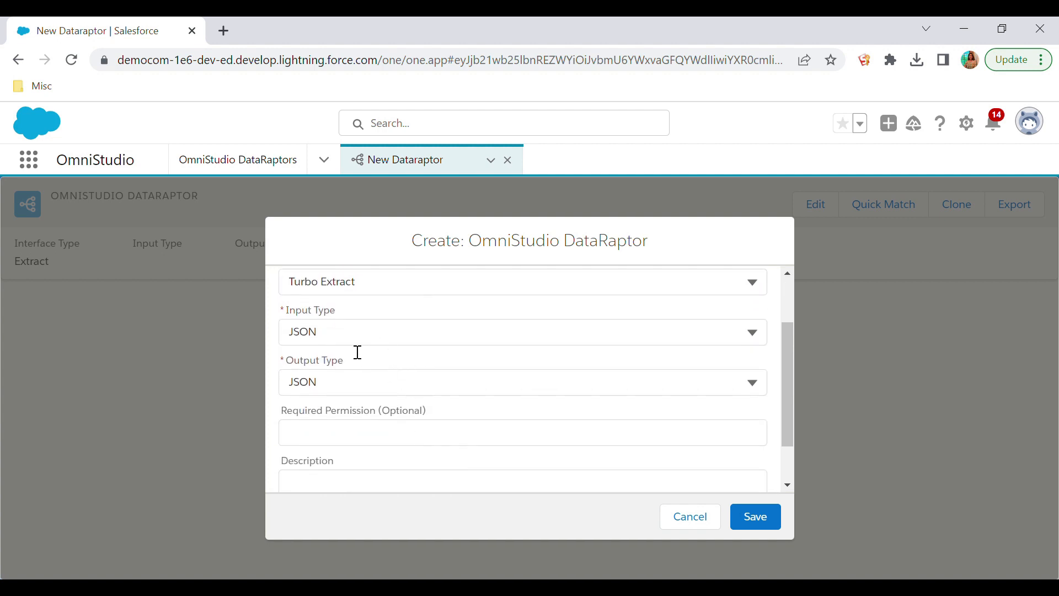
scroll(385, 449, "down", 1)
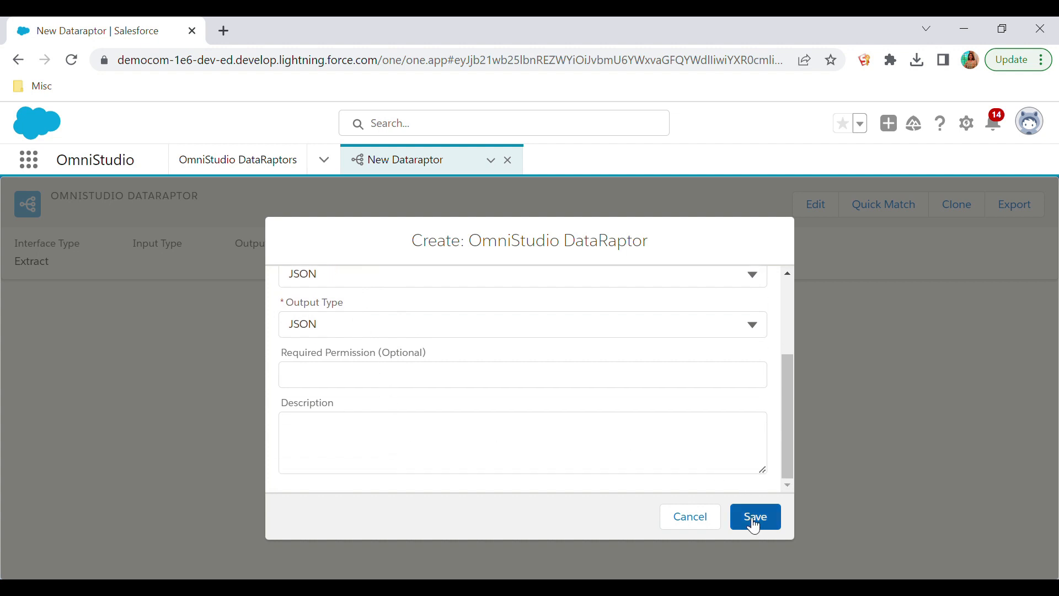
left_click(755, 524)
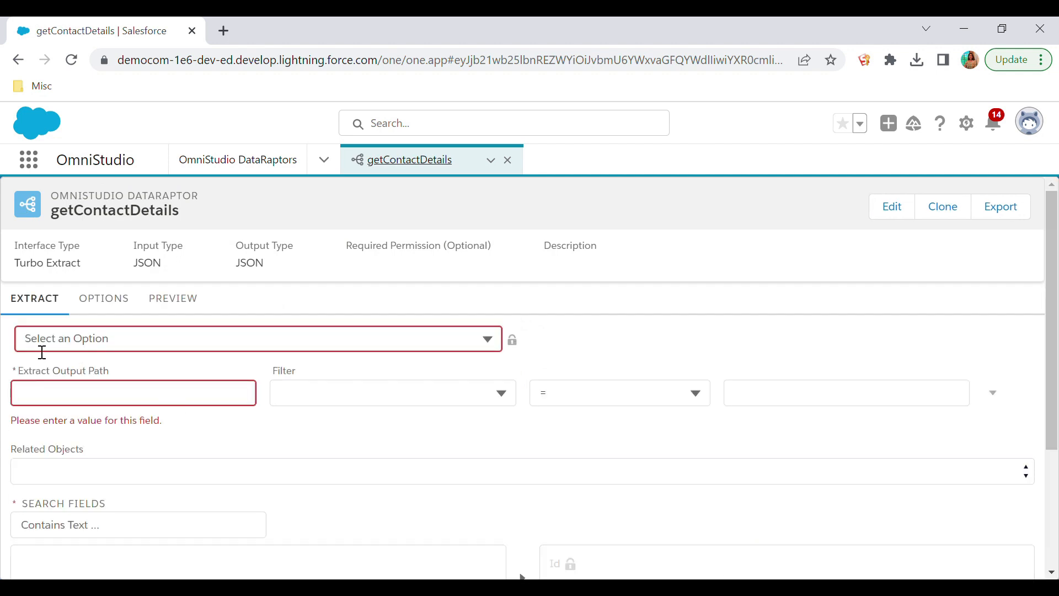
Step: Choose Contact as the object the DataRaptor extracts from
left_click(80, 350)
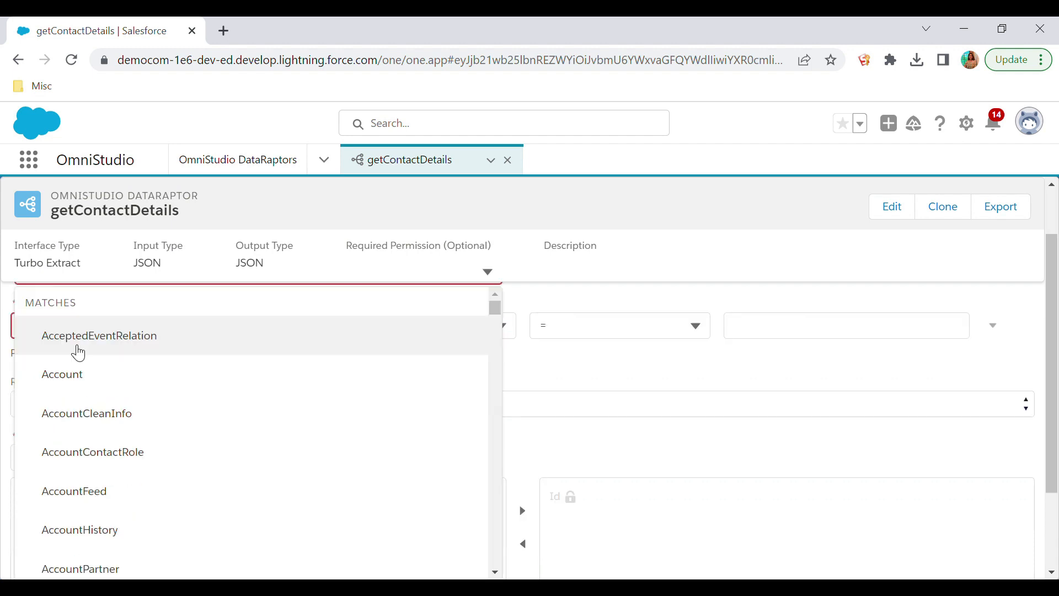
left_click(79, 353)
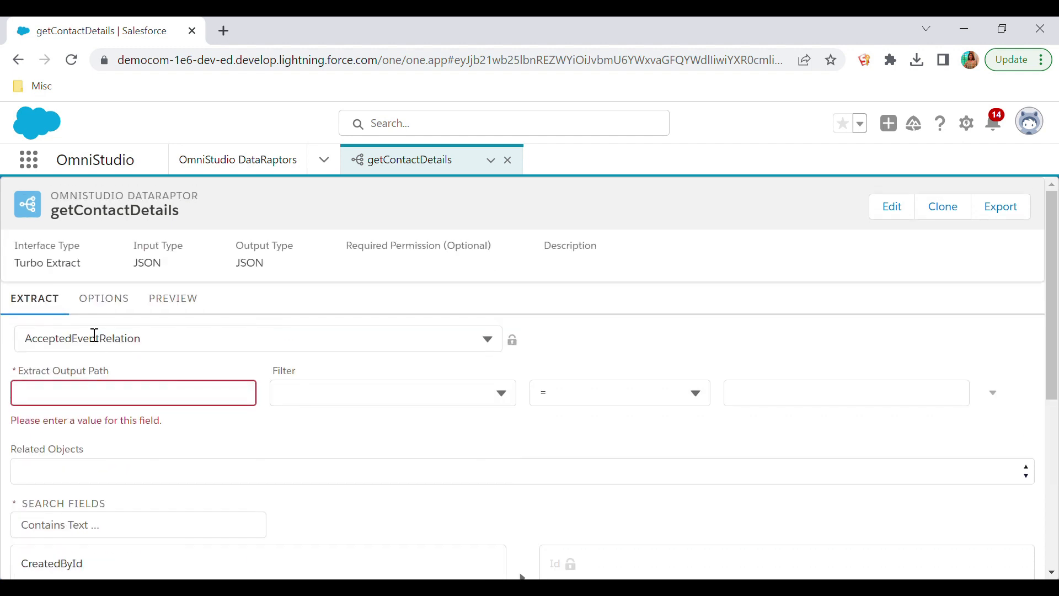
left_click(92, 335)
key("ctrl+a")
type("contact")
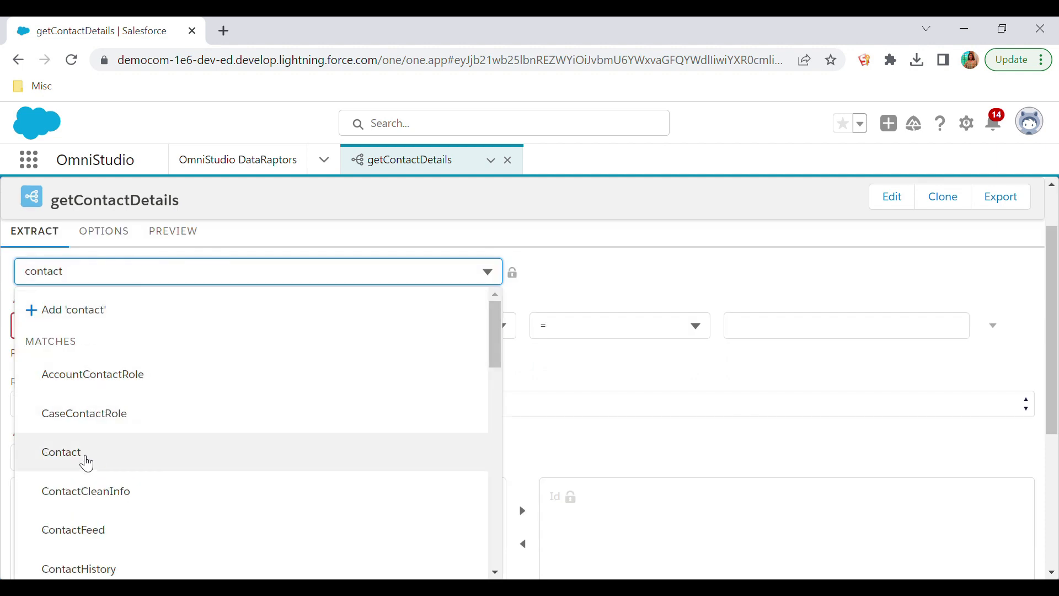
left_click(87, 462)
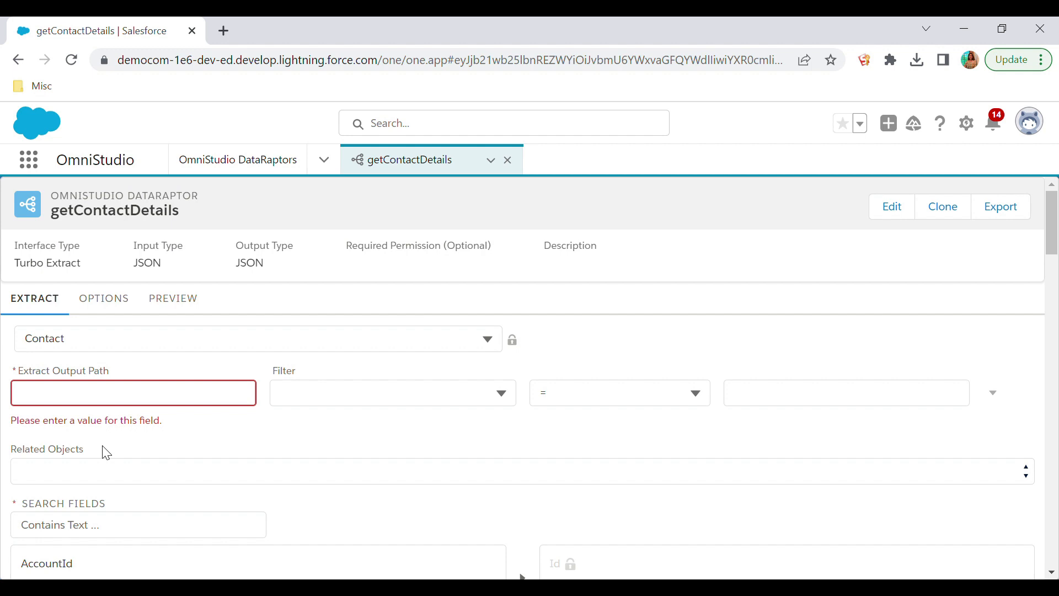
Step: Set the extract output path of the Contact object to contactList
left_click(87, 393)
type("contact")
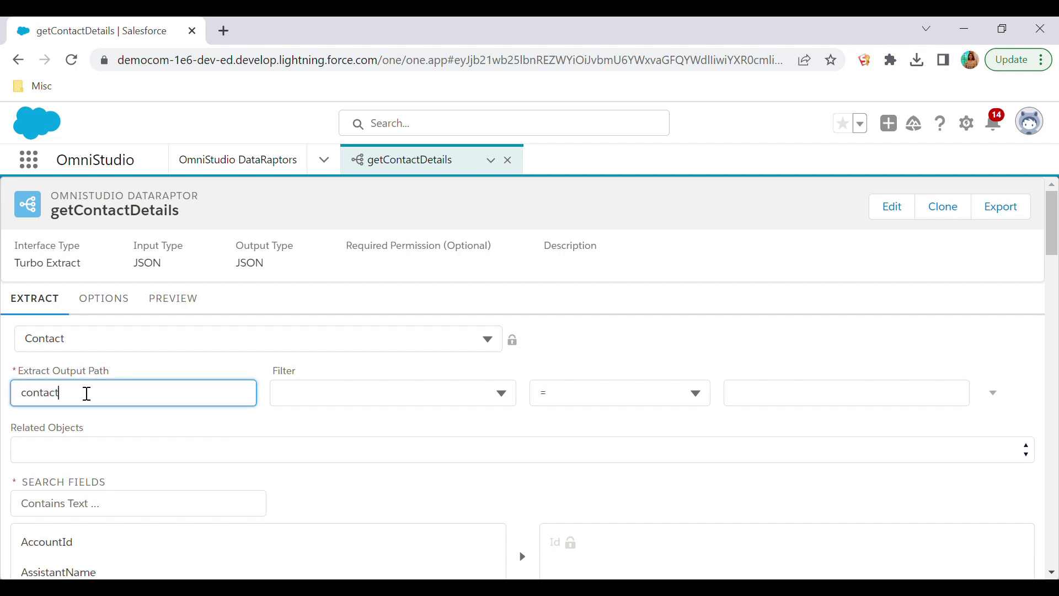
type("List")
Step: Define the extract filter as Id <> "$Vlocity.NULL"
left_click(285, 402)
type("Id")
left_click(557, 283)
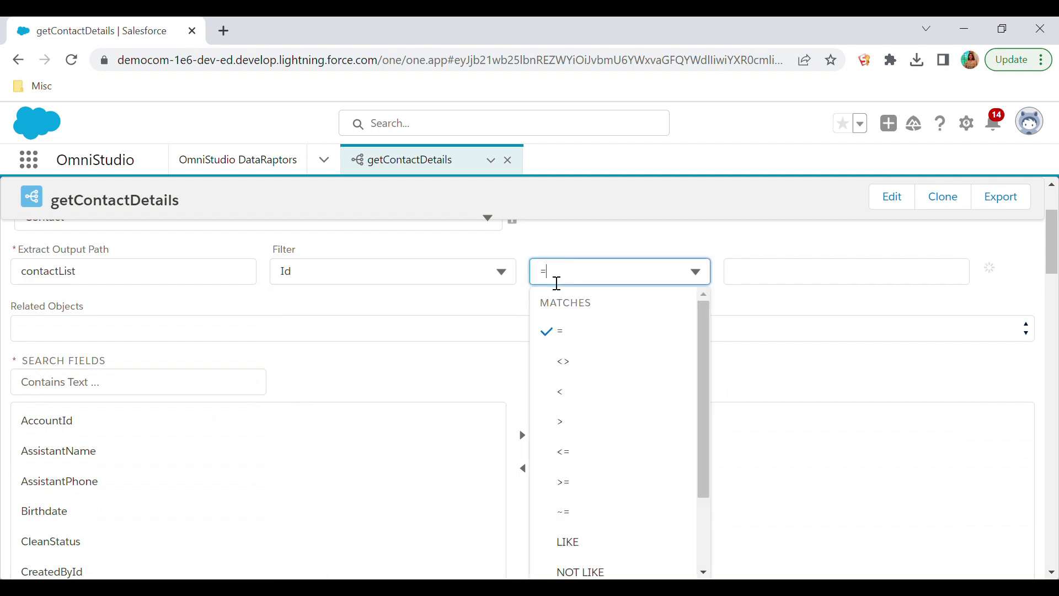
left_click(592, 370)
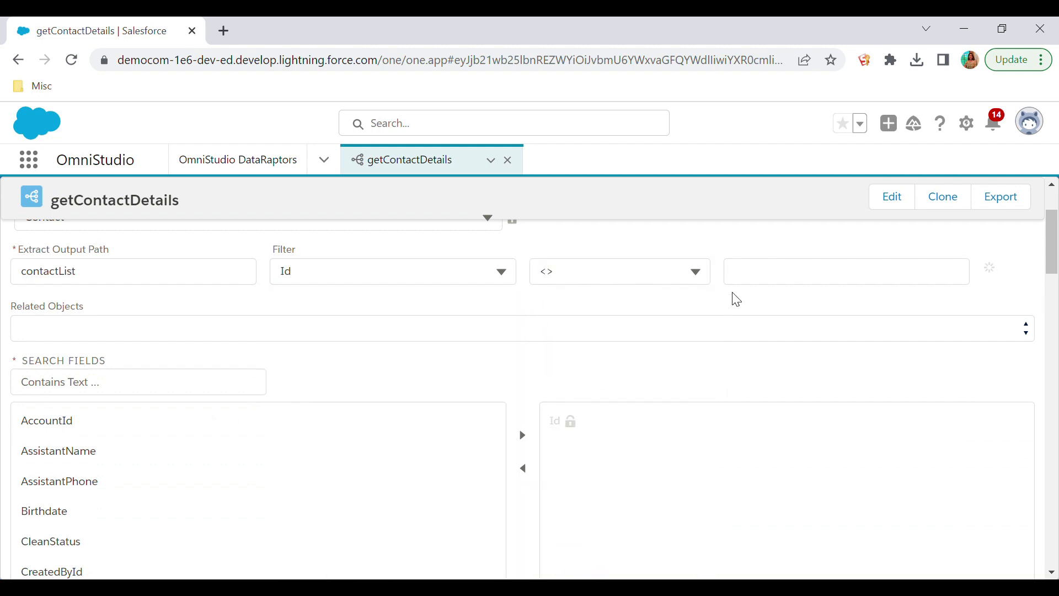
left_click(758, 284)
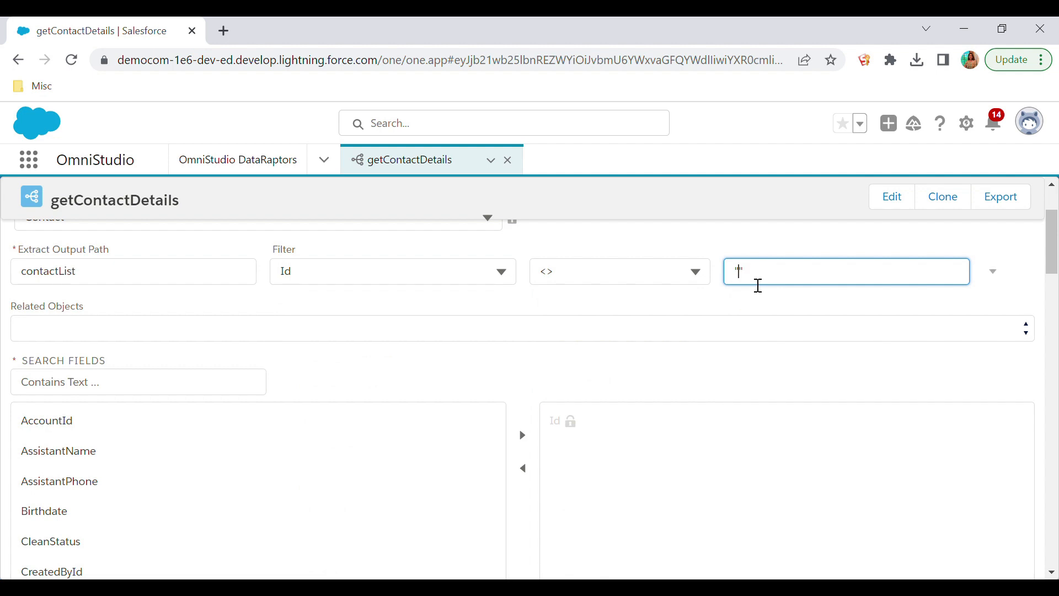
type("$Vlocity.NULL")
left_click(735, 302)
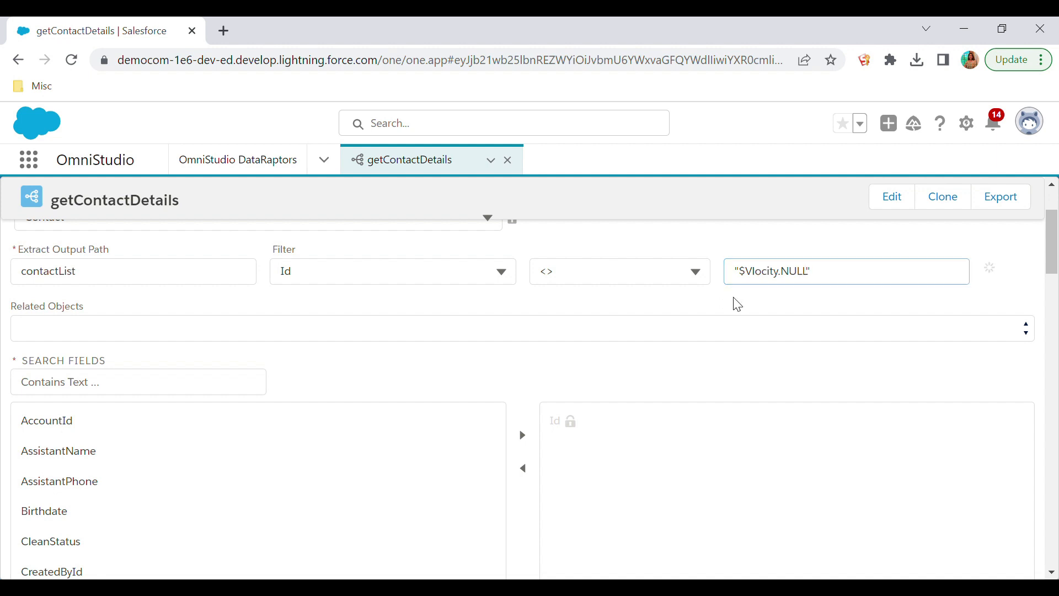
Step: Search the Contact fields for "name" and add the Name field to the extracted fields
scroll(491, 471, "up", 1)
scroll(491, 471, "down", 2)
scroll(492, 473, "up", 1)
scroll(492, 473, "up", 1)
scroll(493, 473, "down", 3)
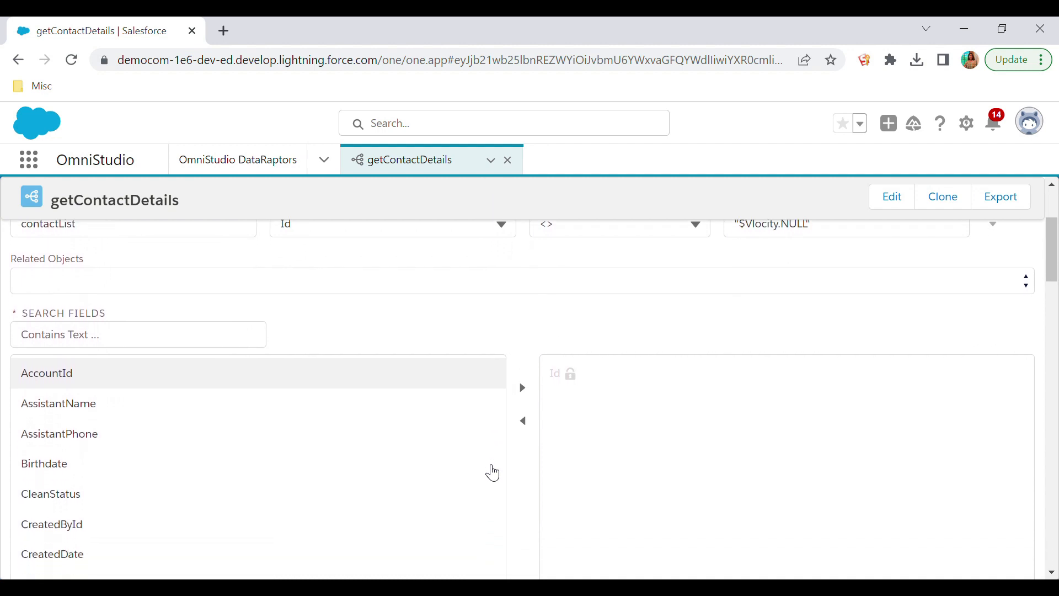
scroll(492, 473, "down", 2)
scroll(489, 471, "up", 4)
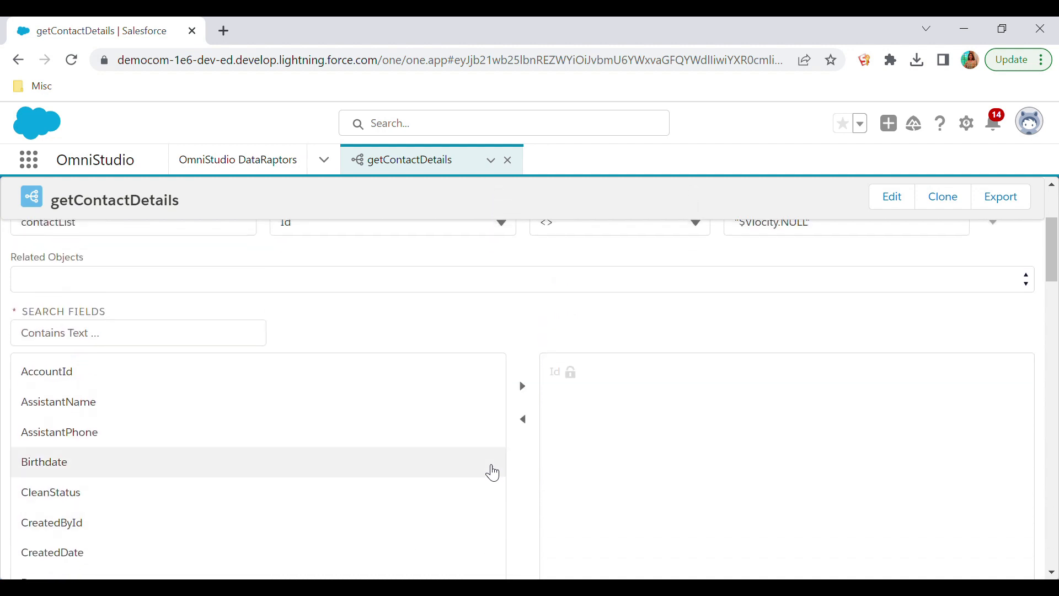
left_click(217, 342)
type("name")
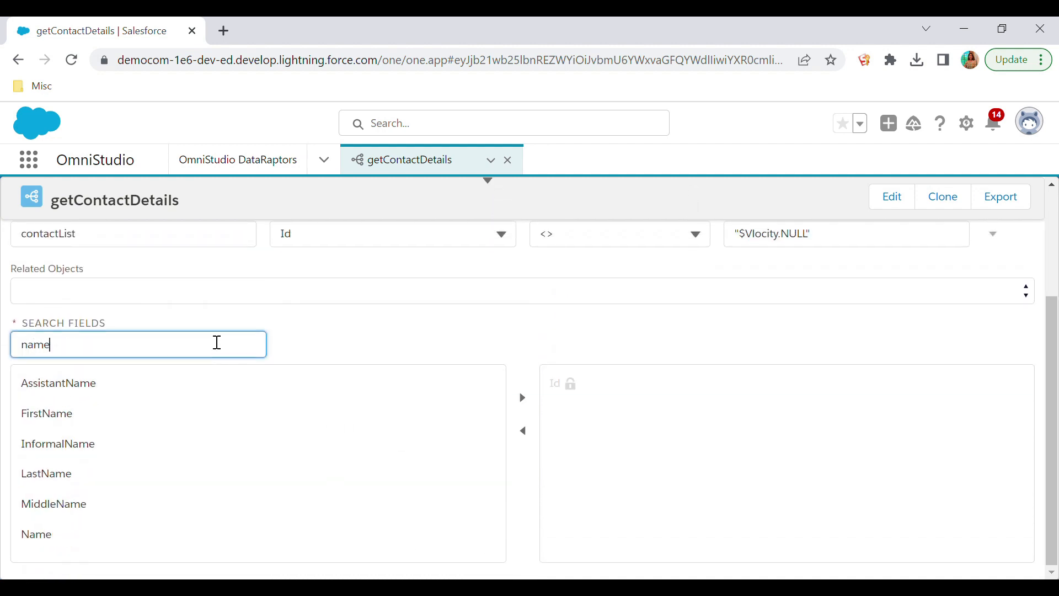
left_click(241, 533)
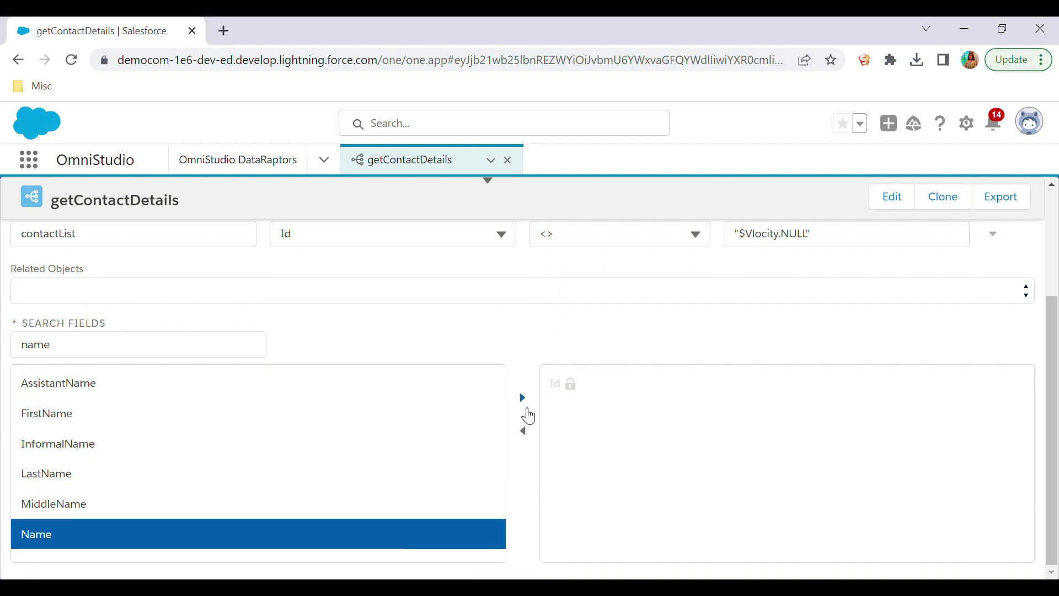
left_click(523, 397)
Step: Execute the DataRaptor in preview without input parameters and review the whole contact response
scroll(465, 376, "up", 2)
scroll(465, 376, "up", 1)
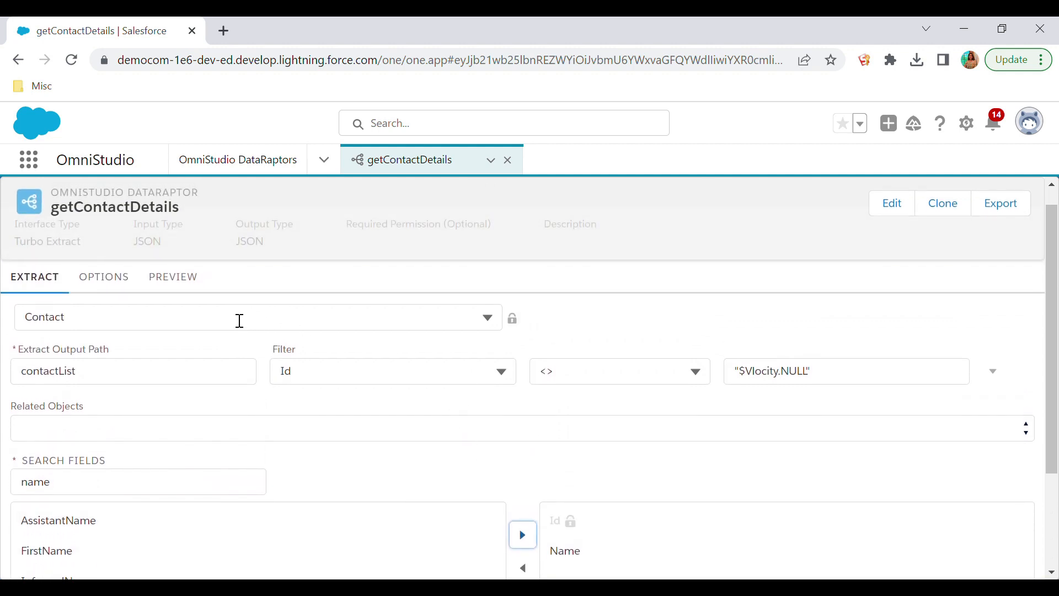
left_click(192, 297)
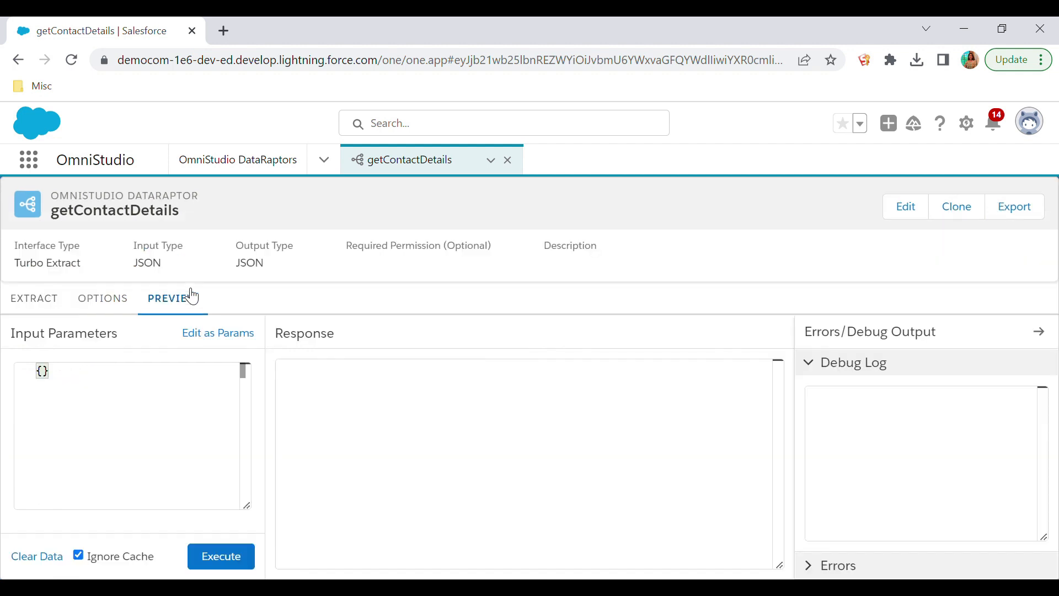
left_click(235, 560)
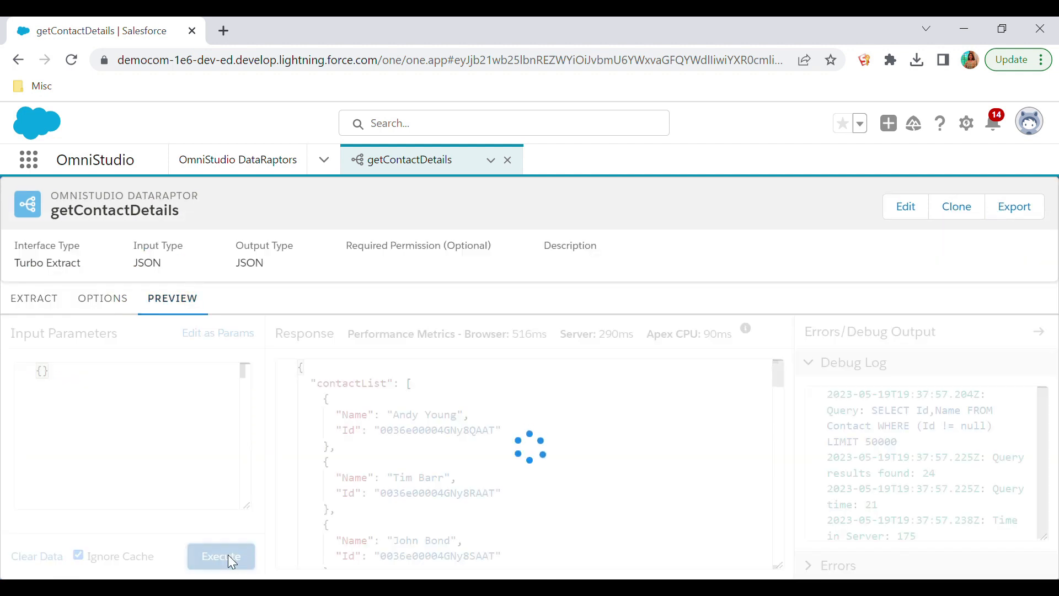
scroll(544, 514, "down", 1)
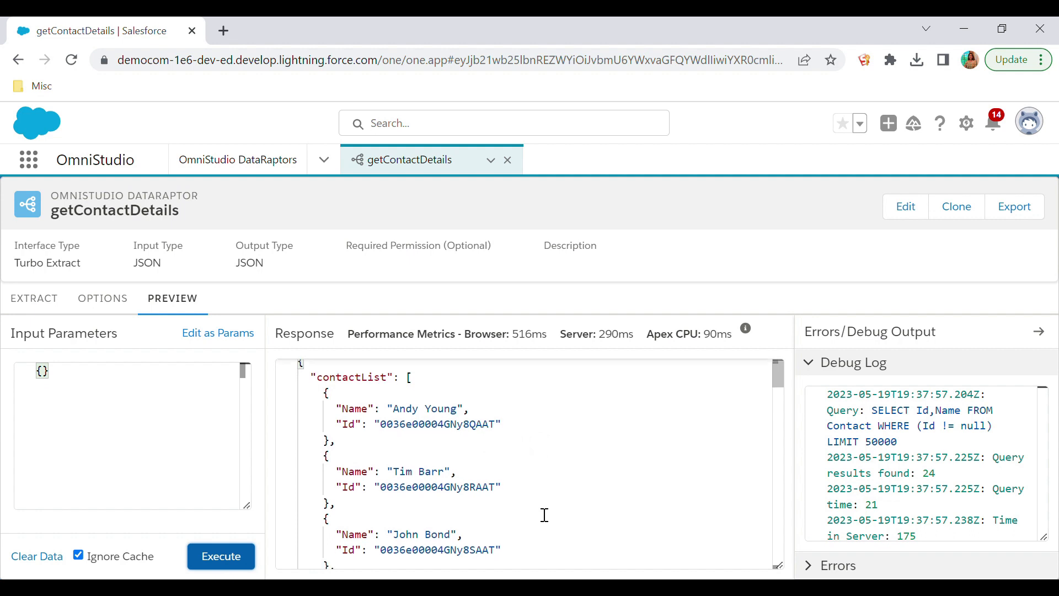
scroll(544, 514, "down", 5)
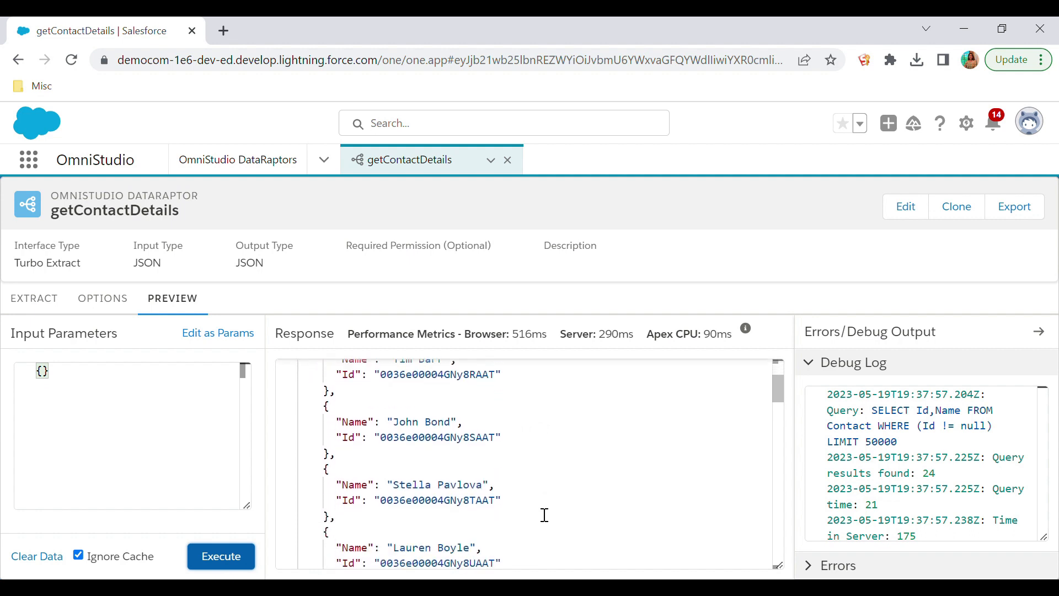
scroll(544, 514, "down", 15)
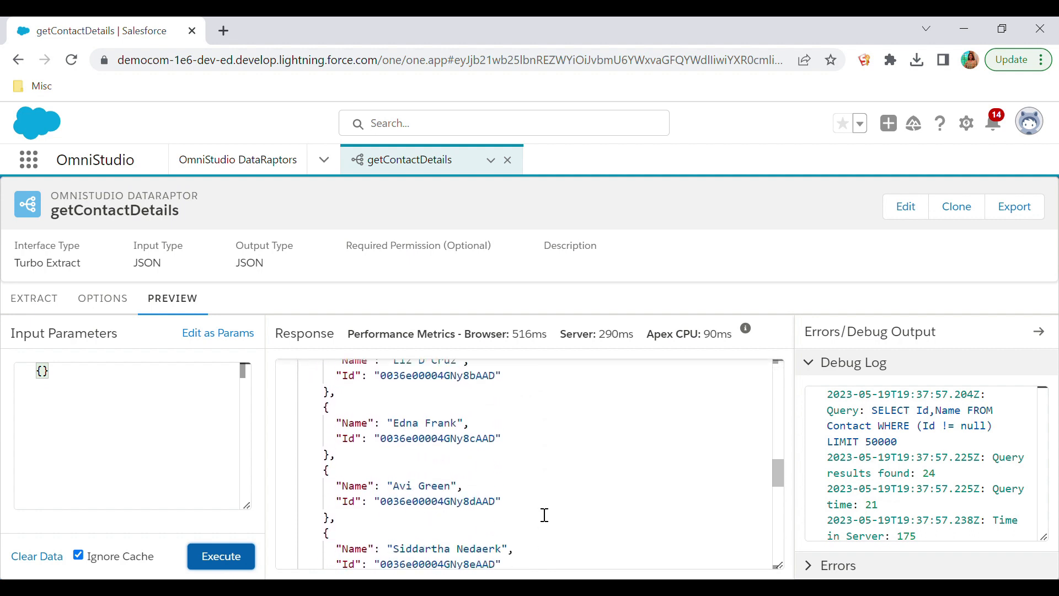
scroll(544, 514, "down", 5)
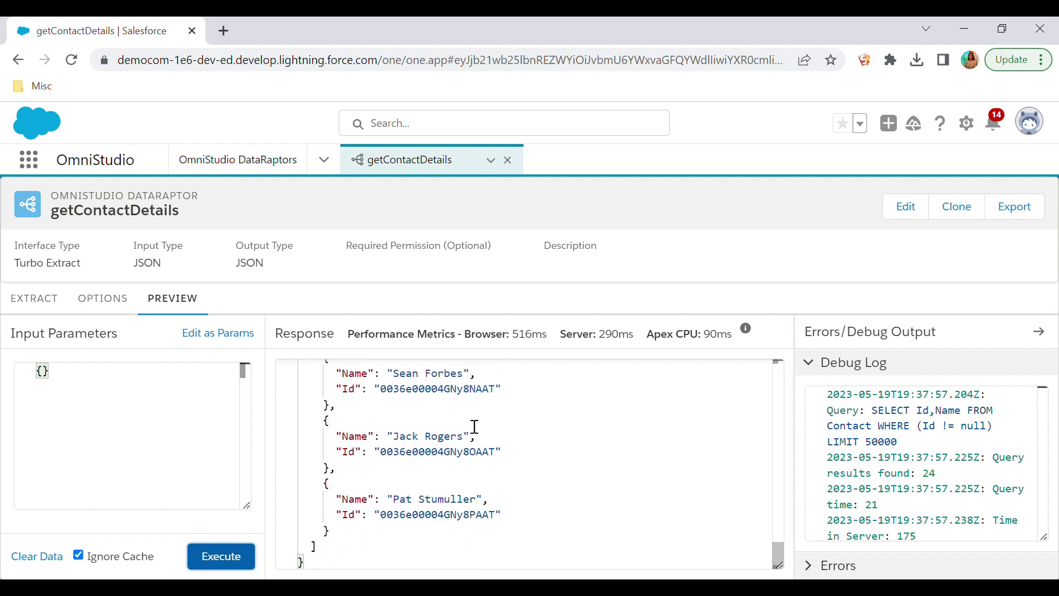
Step: Compare the contactList node in the preview response with the extract's output path, "$Vlocity.NULL" filter and selected fields
left_click(34, 307)
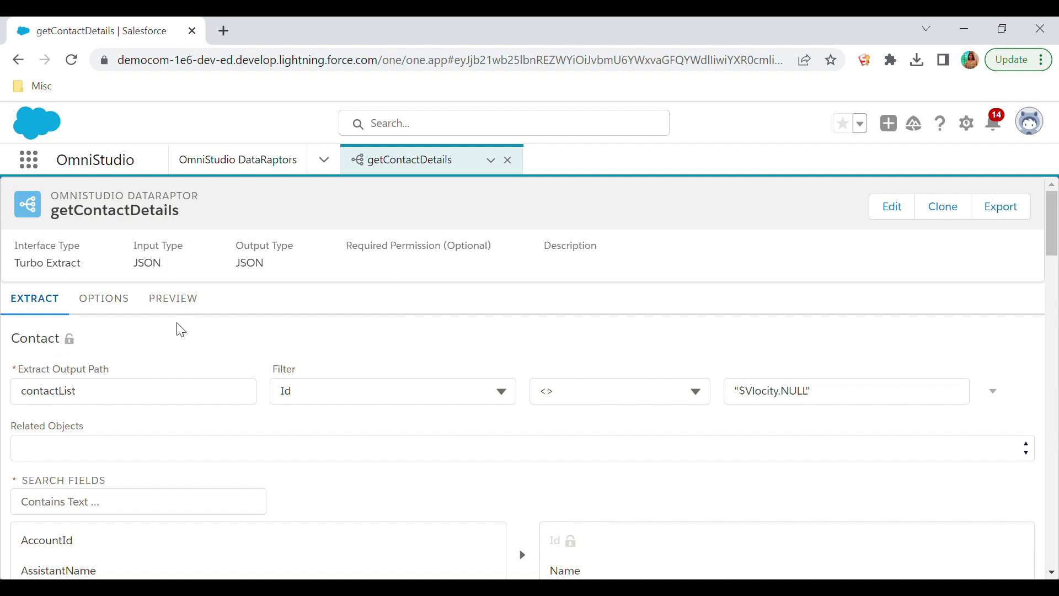
left_click(177, 308)
scroll(404, 445, "up", 20)
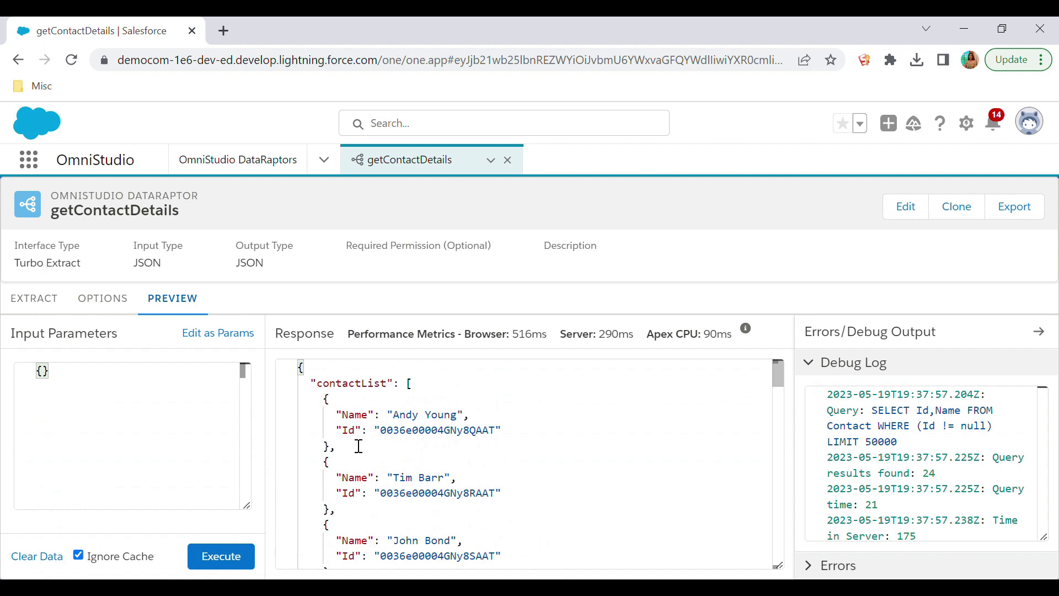
left_click_drag(312, 387, 393, 393)
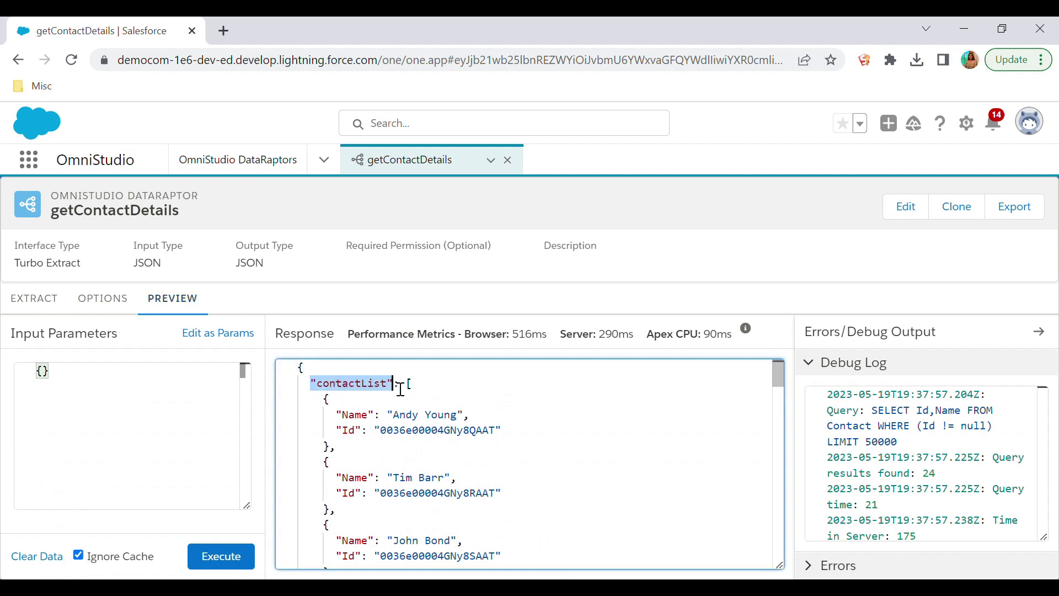
left_click(34, 298)
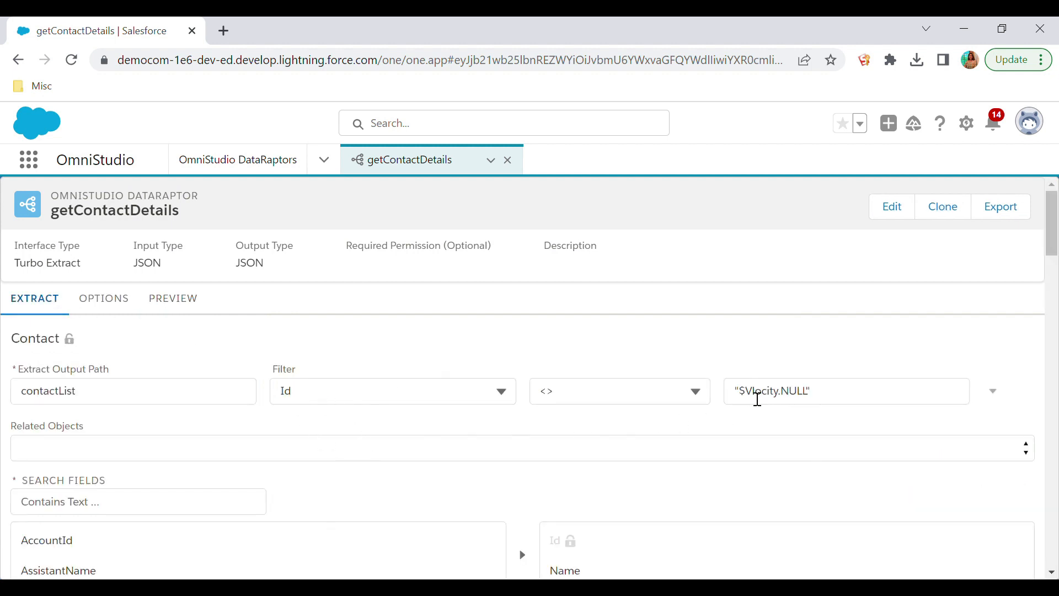
left_click_drag(742, 400, 821, 398)
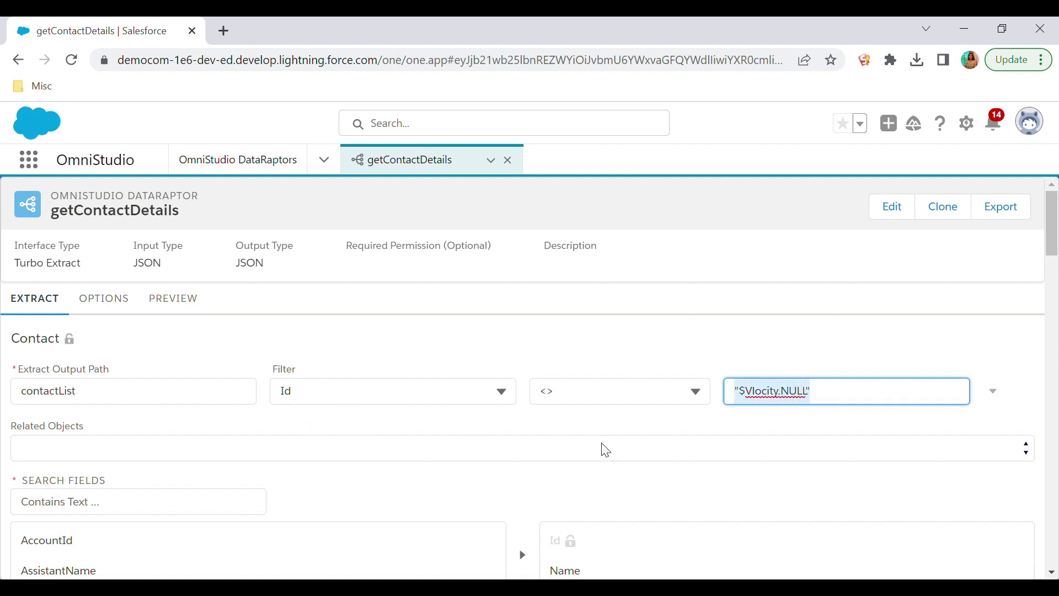
scroll(603, 448, "down", 3)
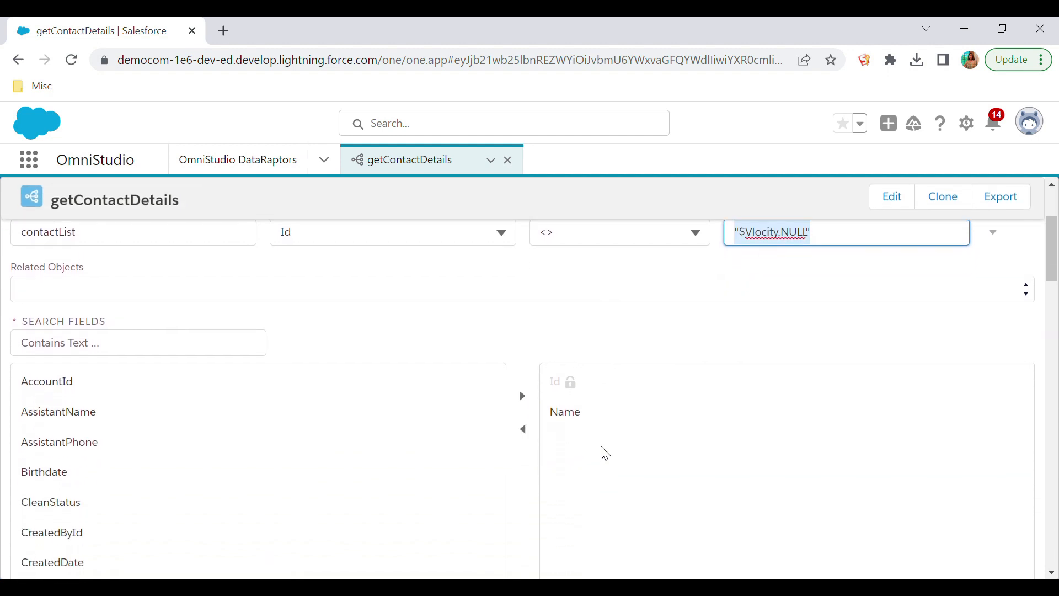
Step: Search the Contact fields for "bir" and add the Birthdate field to the extracted fields
scroll(601, 449, "down", 1)
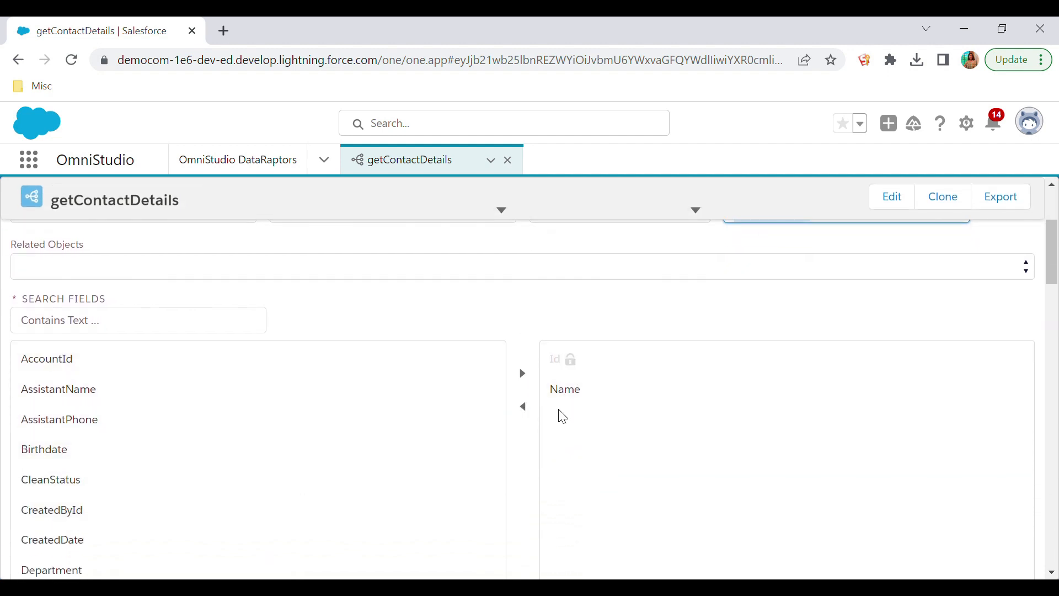
scroll(558, 473, "up", 1)
left_click(199, 356)
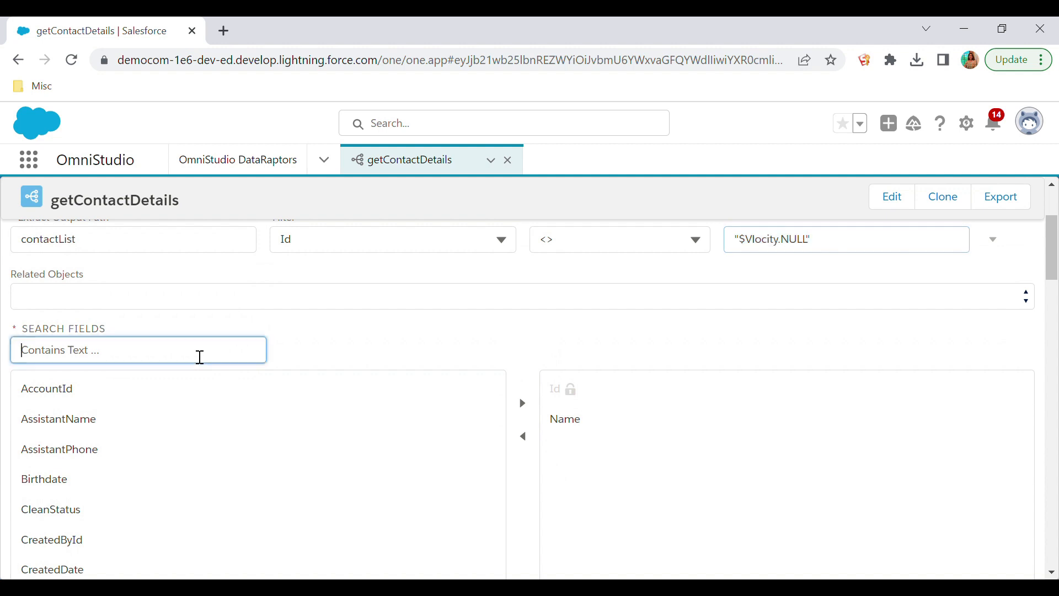
type("buir")
key("BackSpace")
type("ir")
left_click(203, 391)
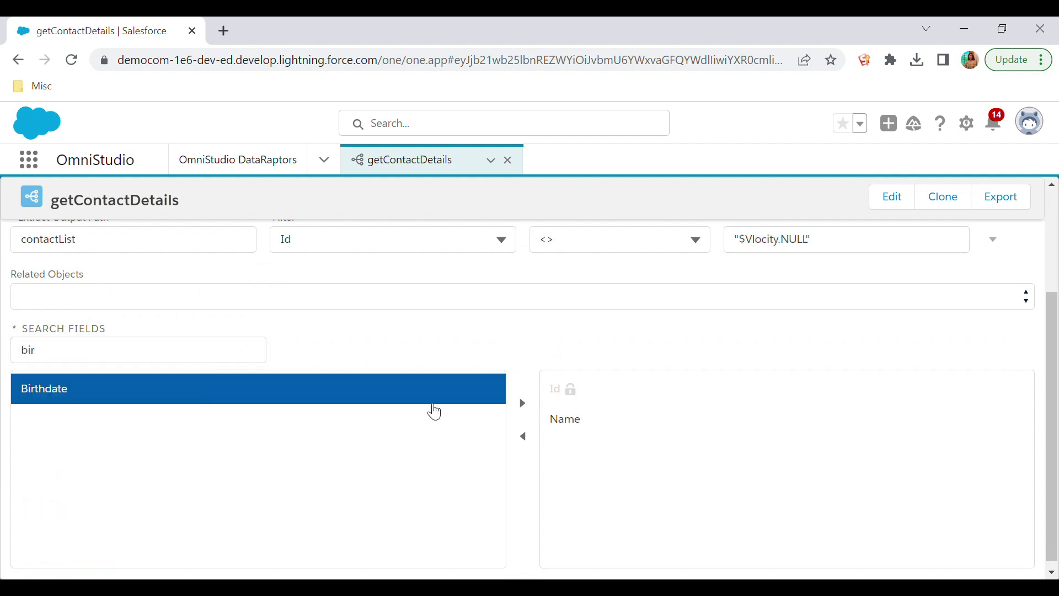
left_click(523, 403)
Step: Search the Contact fields for "Account" and check which account fields can be extracted directly
left_click(211, 356)
key("BackSpace")
key("BackSpace")
key("BackSpace")
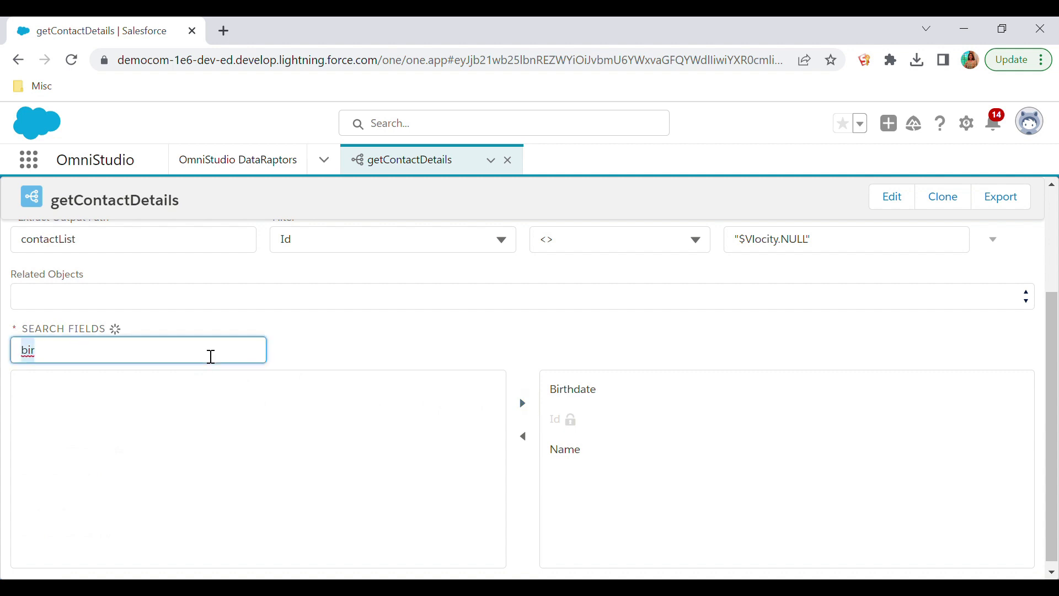
type("Account")
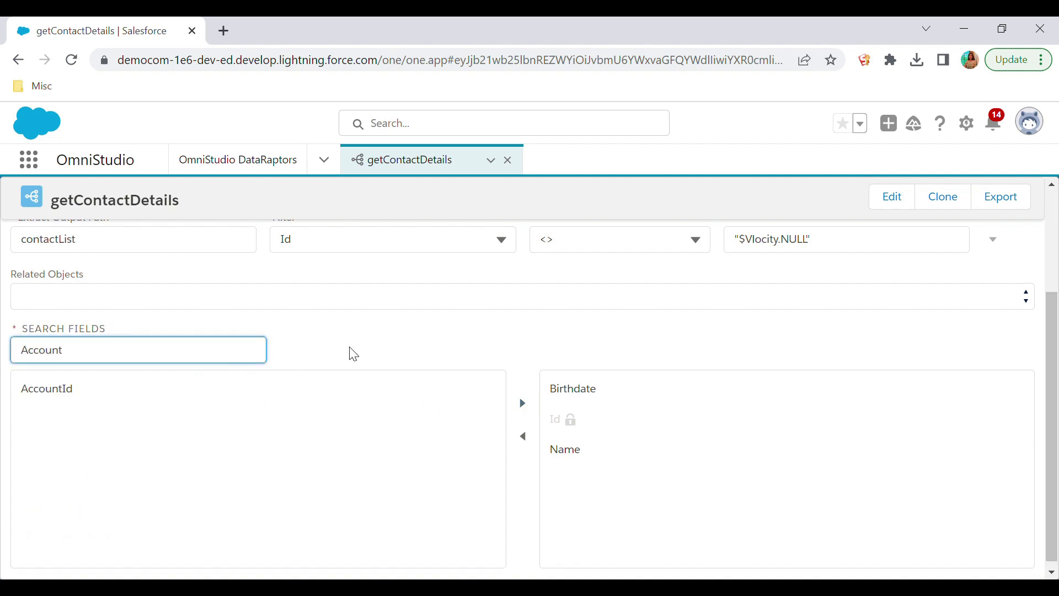
scroll(361, 347, "up", 1)
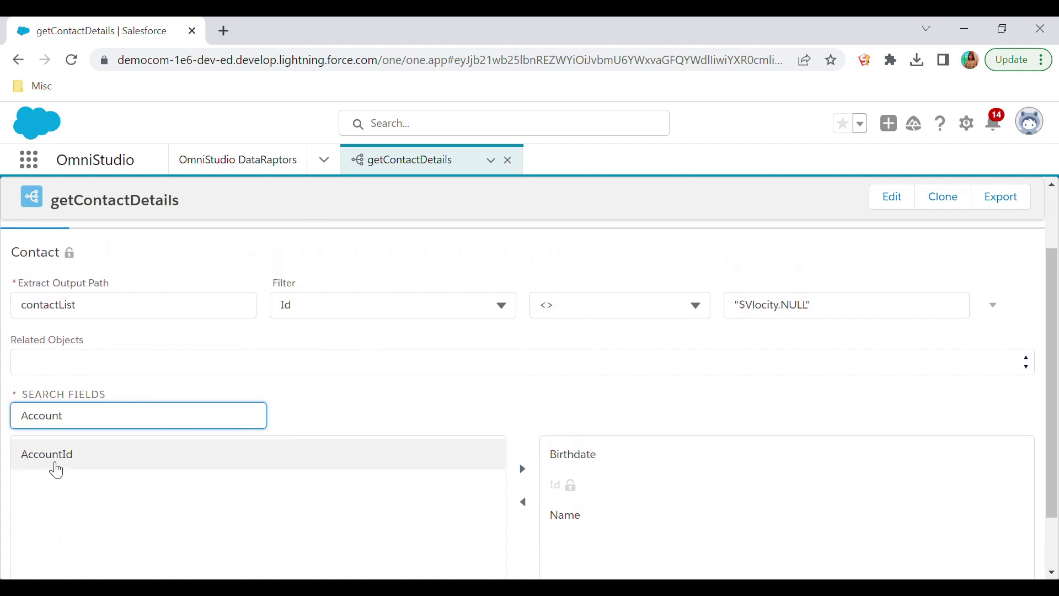
scroll(345, 431, "up", 1)
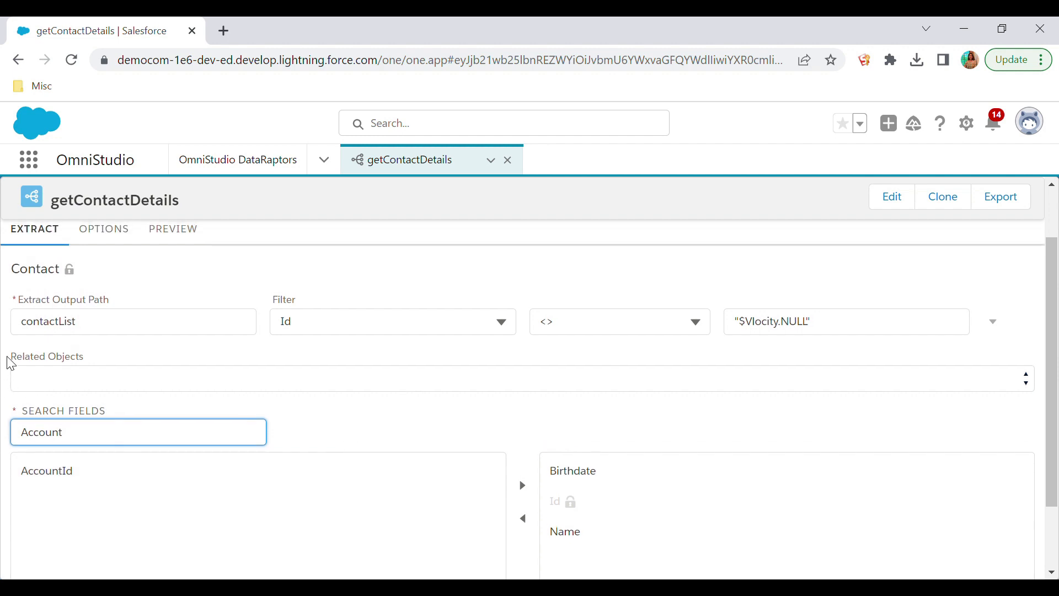
Step: Choose Contact.Account as the related object, search its fields for "name" and add Account.Name to the extracted fields
left_click(48, 376)
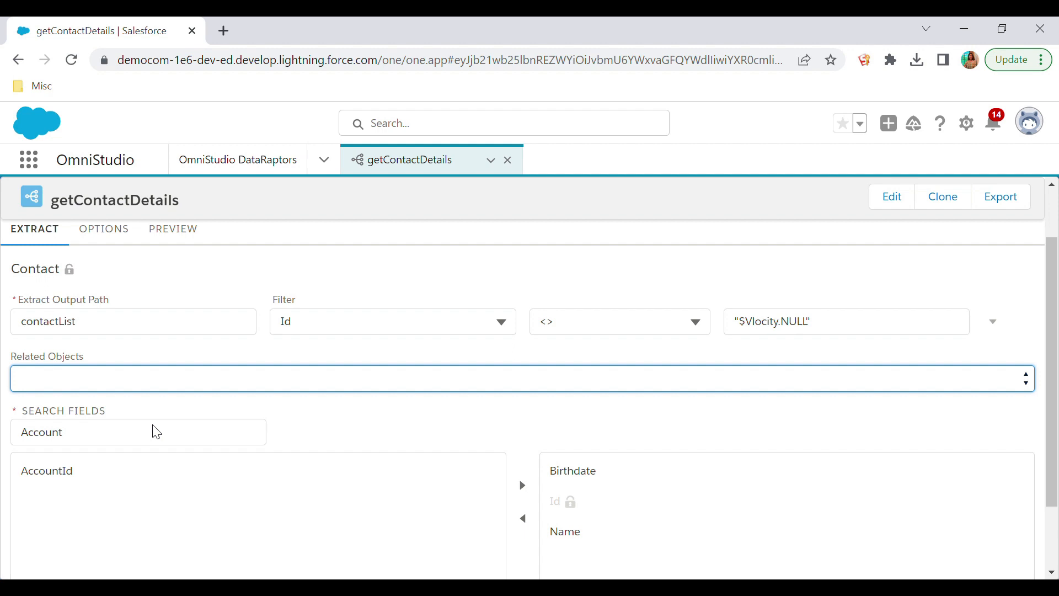
left_click(51, 435)
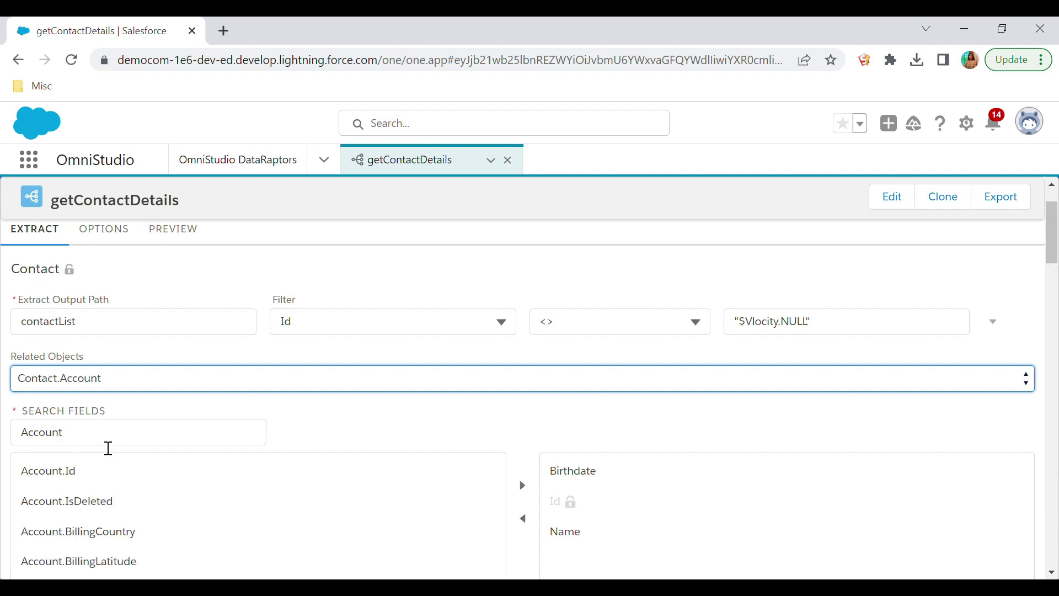
double_click(81, 440)
type("name")
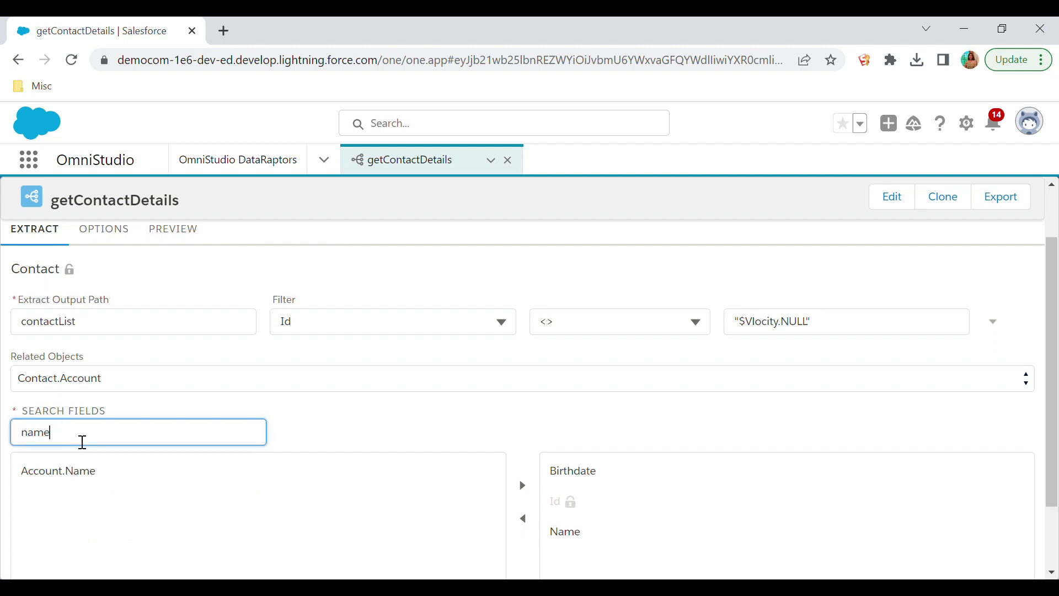
left_click(97, 469)
left_click(523, 486)
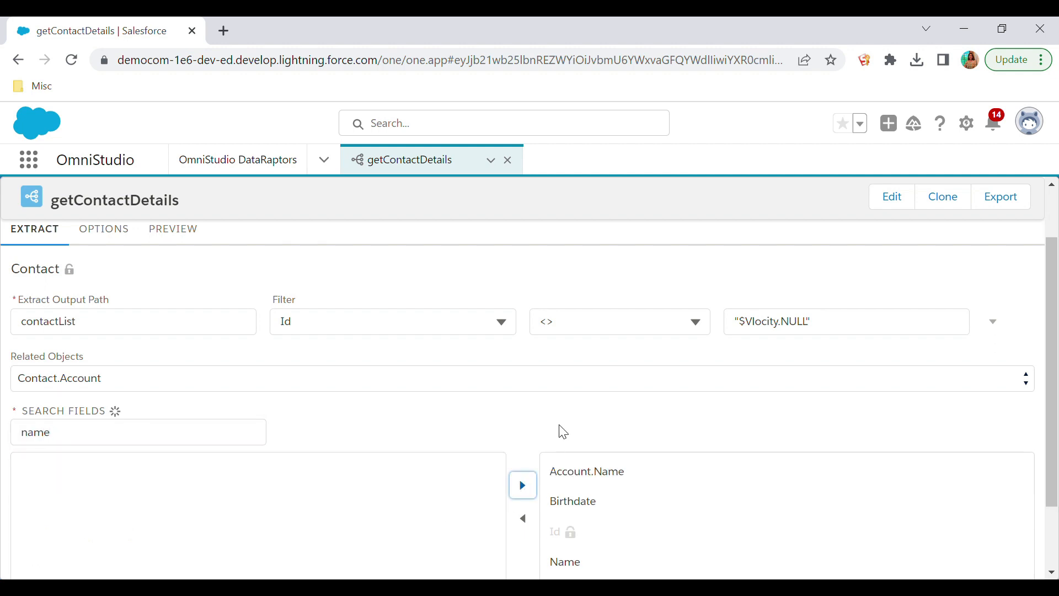
Step: Execute the DataRaptor in preview without input parameters, using the extended field selection
scroll(558, 423, "down", 2)
scroll(545, 434, "up", 3)
scroll(544, 434, "down", 1)
scroll(543, 434, "up", 2)
scroll(548, 441, "down", 2)
scroll(543, 440, "up", 2)
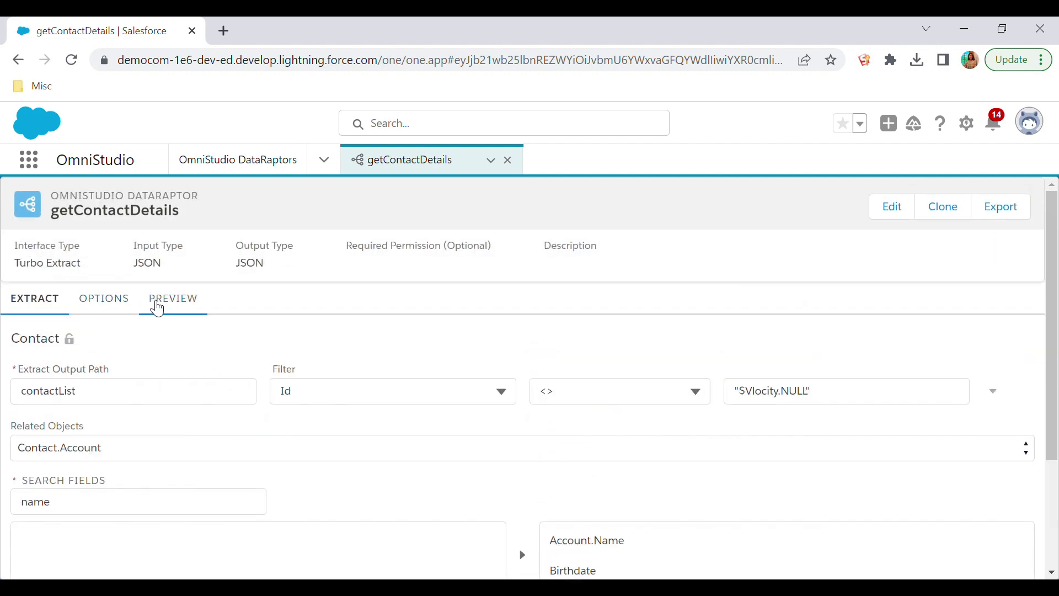
left_click(167, 306)
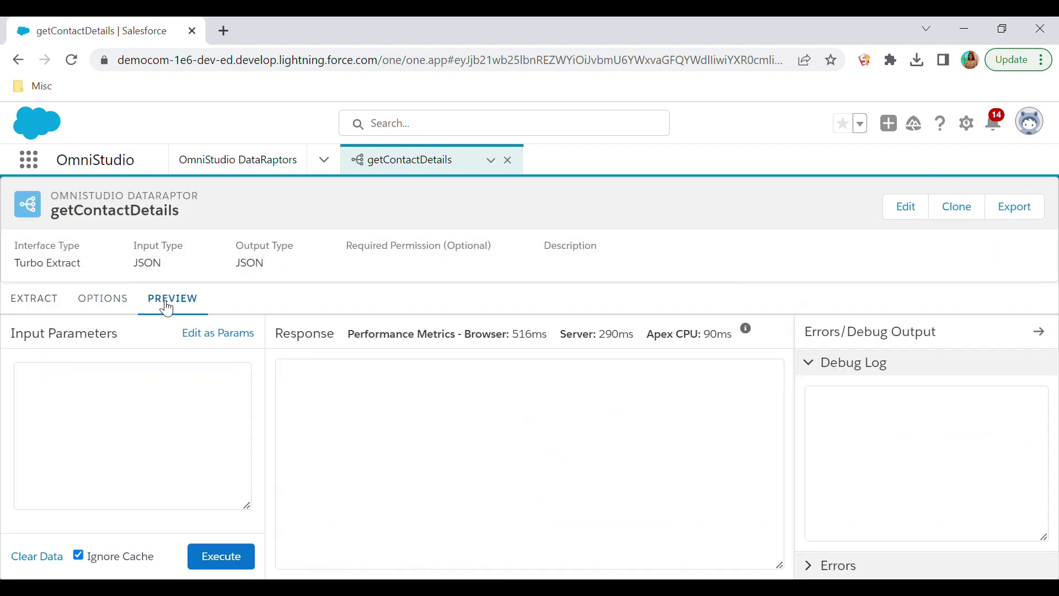
left_click(223, 556)
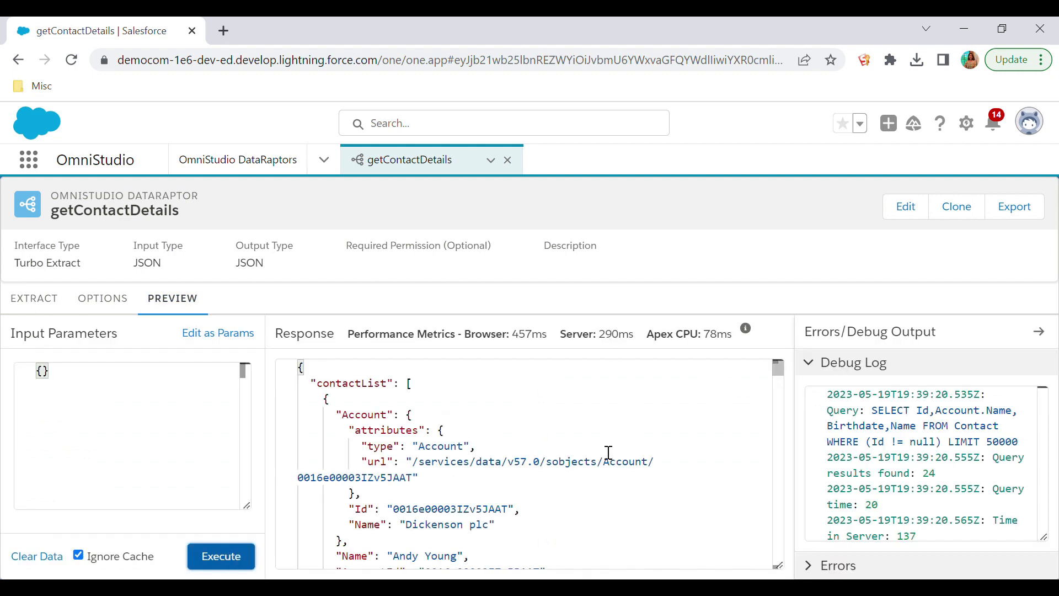
Step: Examine the contactList node in the response and the account details nested inside the first contact
double_click(370, 386)
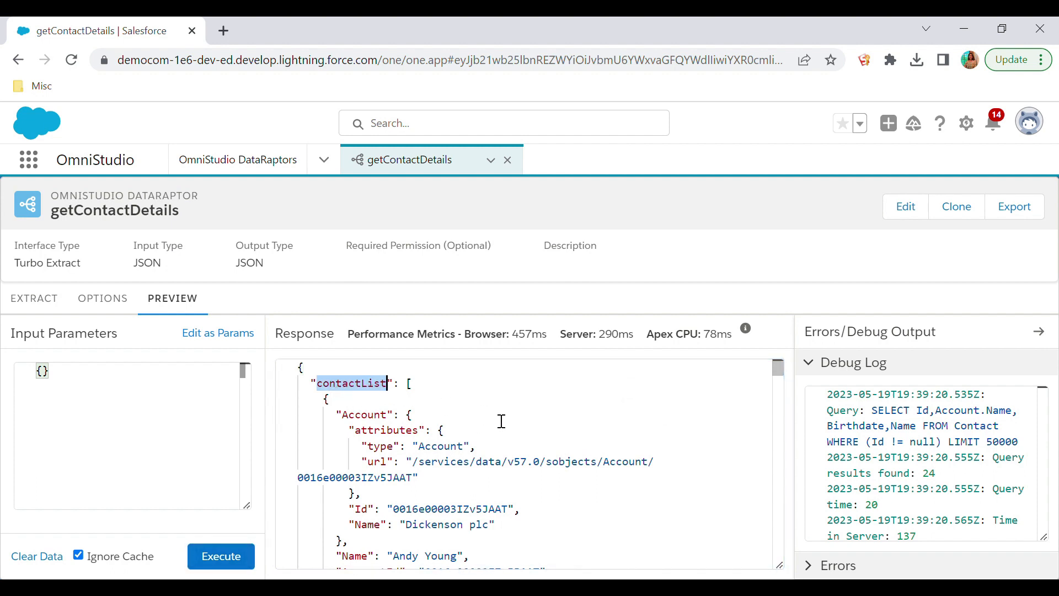
left_click(470, 420)
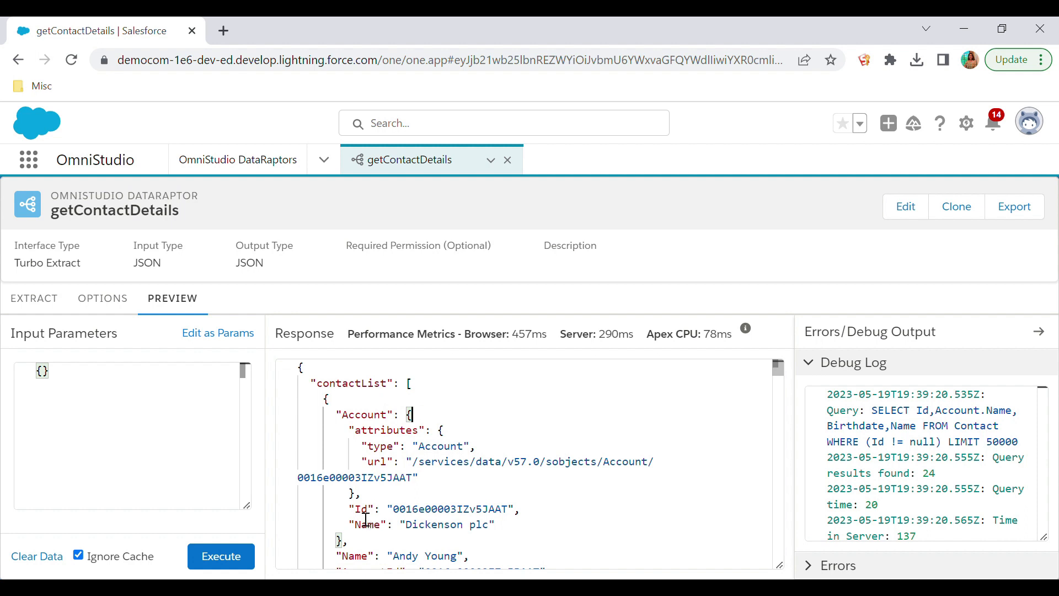
scroll(510, 530, "down", 1)
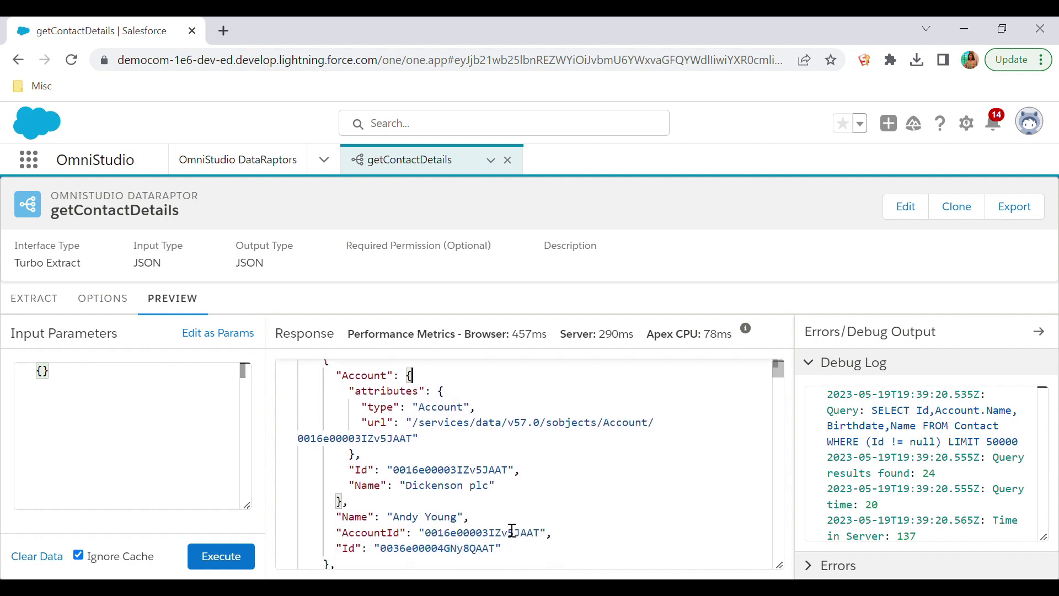
scroll(511, 530, "down", 1)
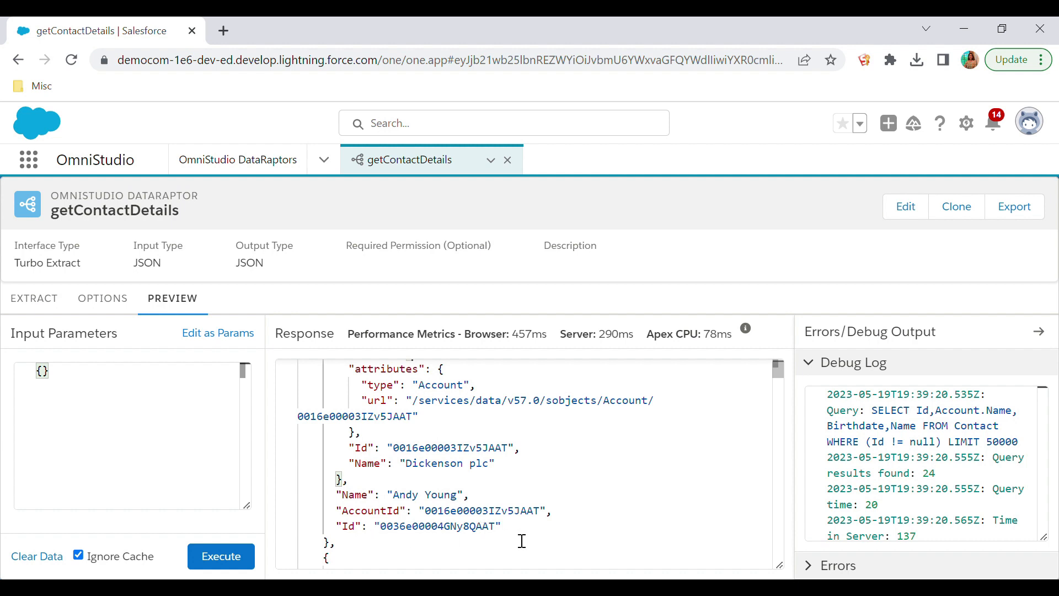
scroll(522, 541, "up", 2)
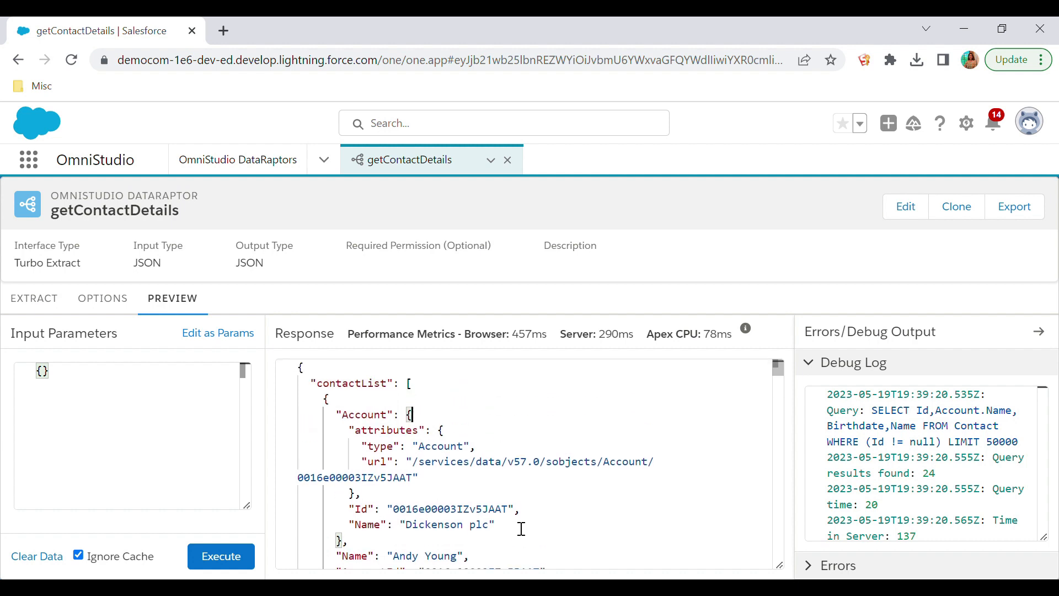
Step: Set the platform cache type to Session Cache with a 20-minute time to live, and enable Check Field Level Security
left_click(94, 305)
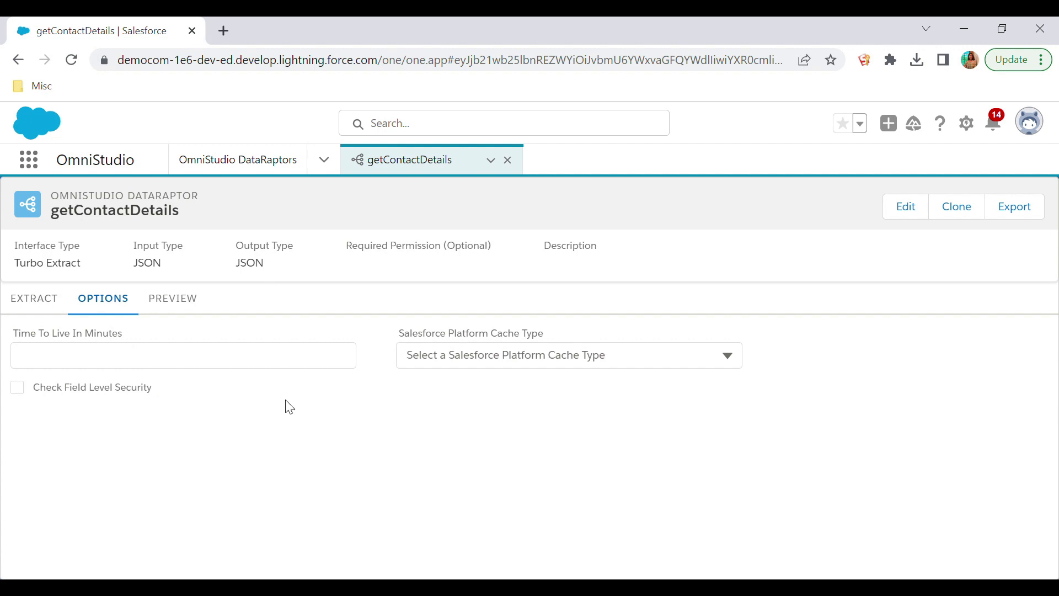
left_click(435, 359)
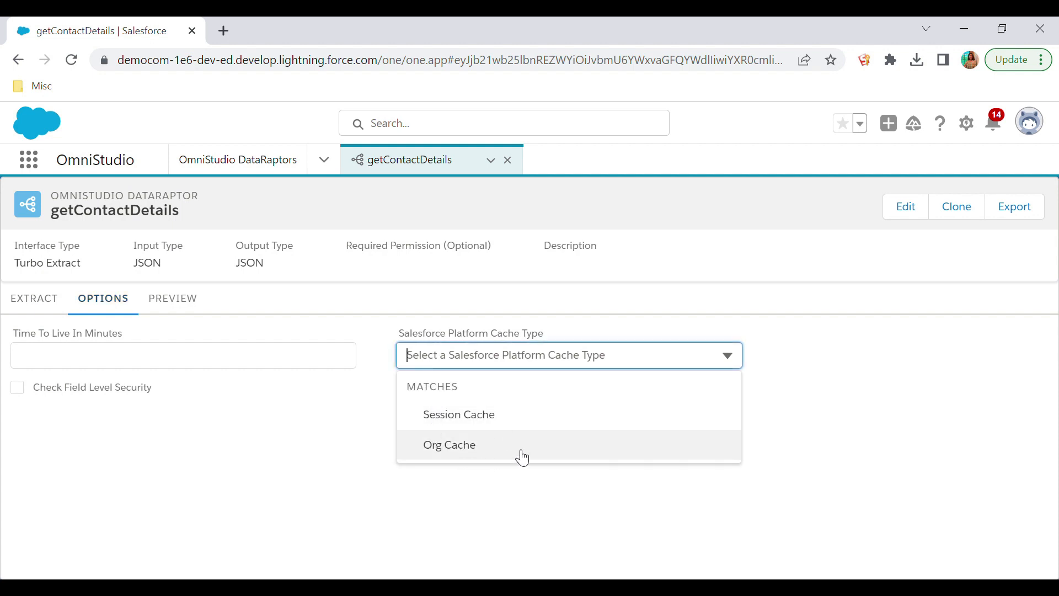
left_click(429, 429)
left_click(215, 358)
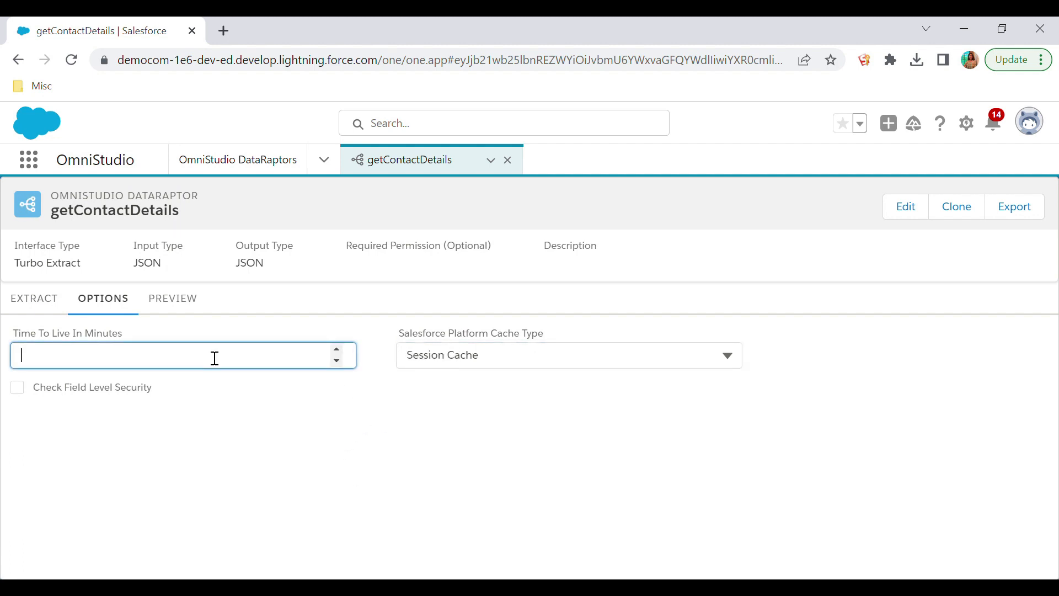
type("20")
left_click(190, 446)
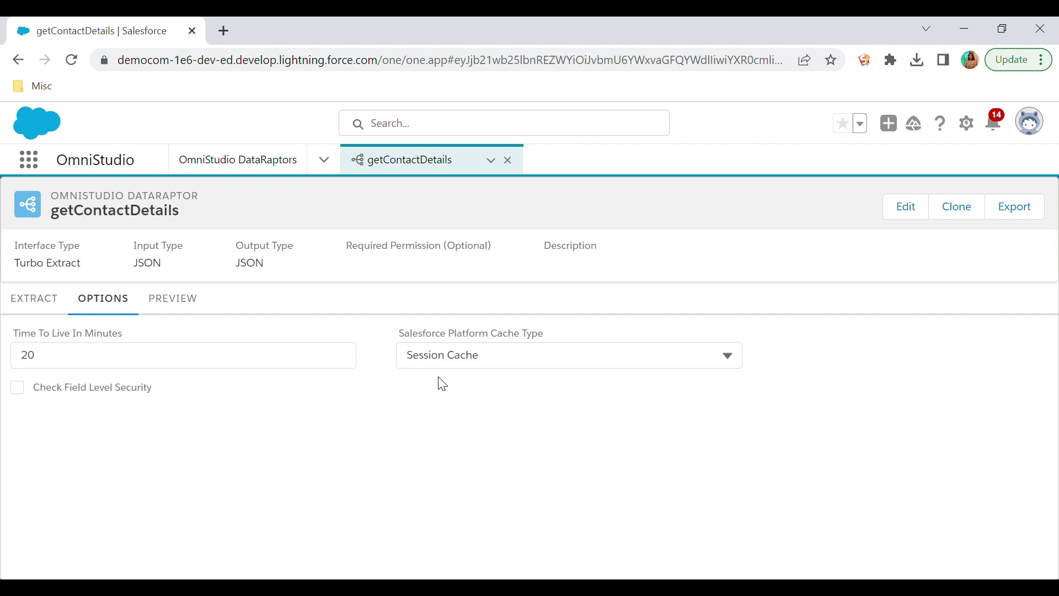
left_click(19, 390)
Step: Review the DataRaptor's selected extract fields, its caching and security options, and the previous preview response
left_click(38, 302)
scroll(226, 516, "down", 4)
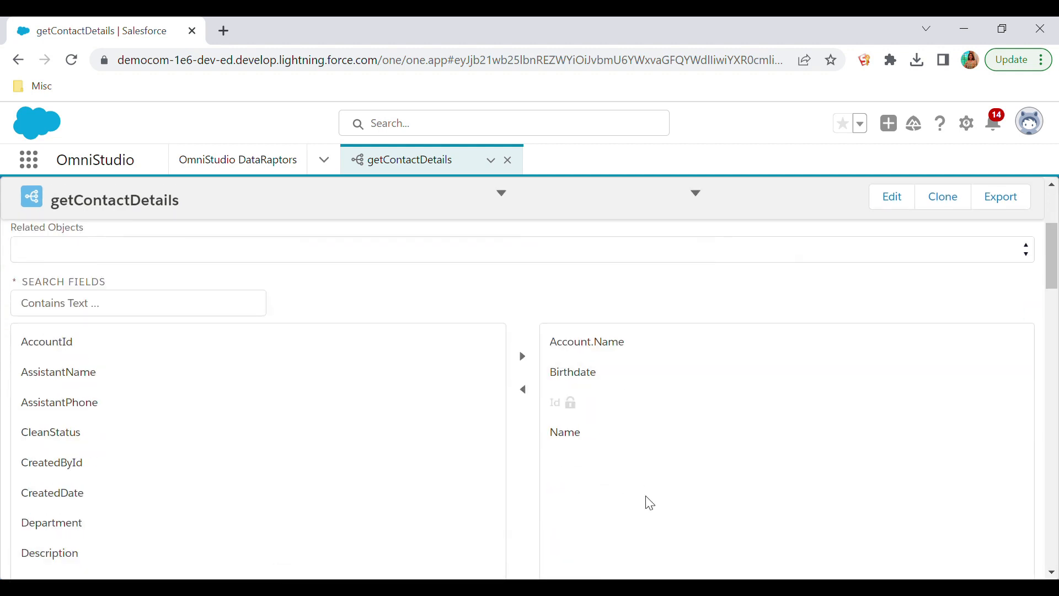
scroll(531, 397, "up", 1)
scroll(379, 385, "up", 3)
left_click(101, 300)
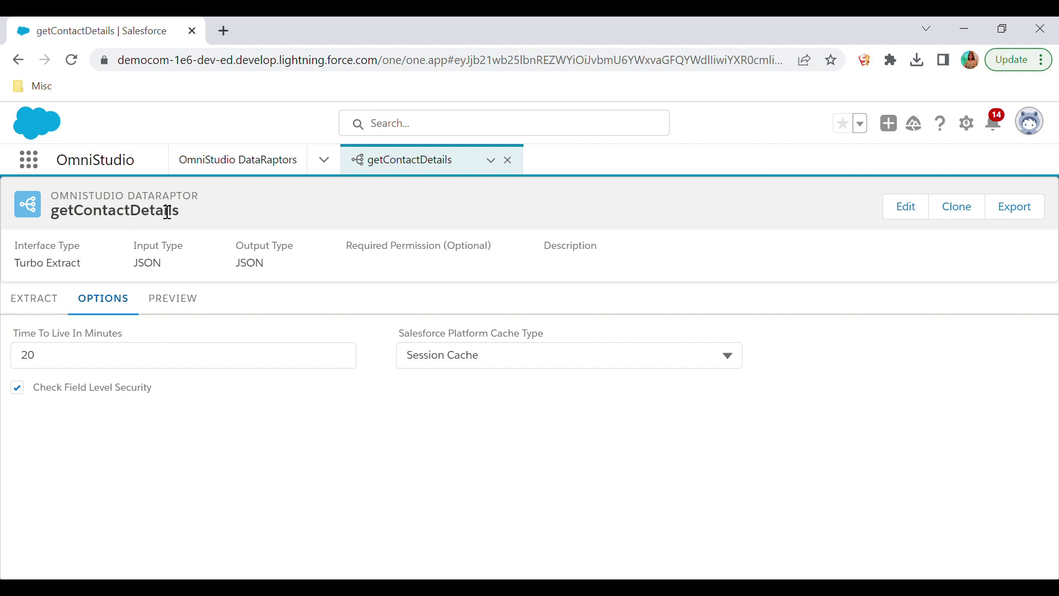
left_click(194, 312)
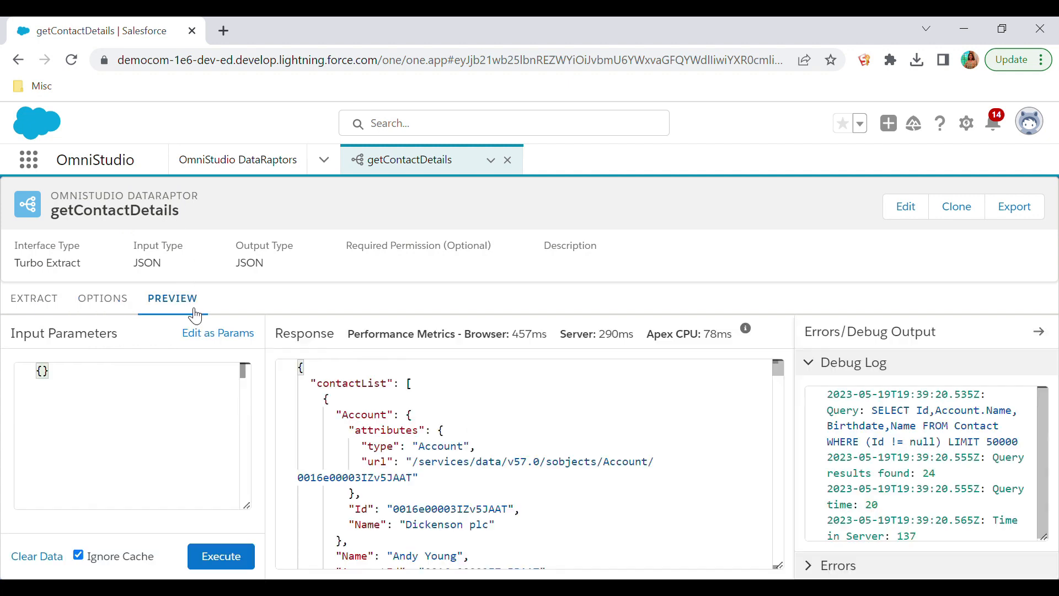
Step: Change the extract filter's field to AccountId, keeping the <> operator and the "$Vlocity.NULL" value
left_click(51, 301)
scroll(404, 483, "down", 2)
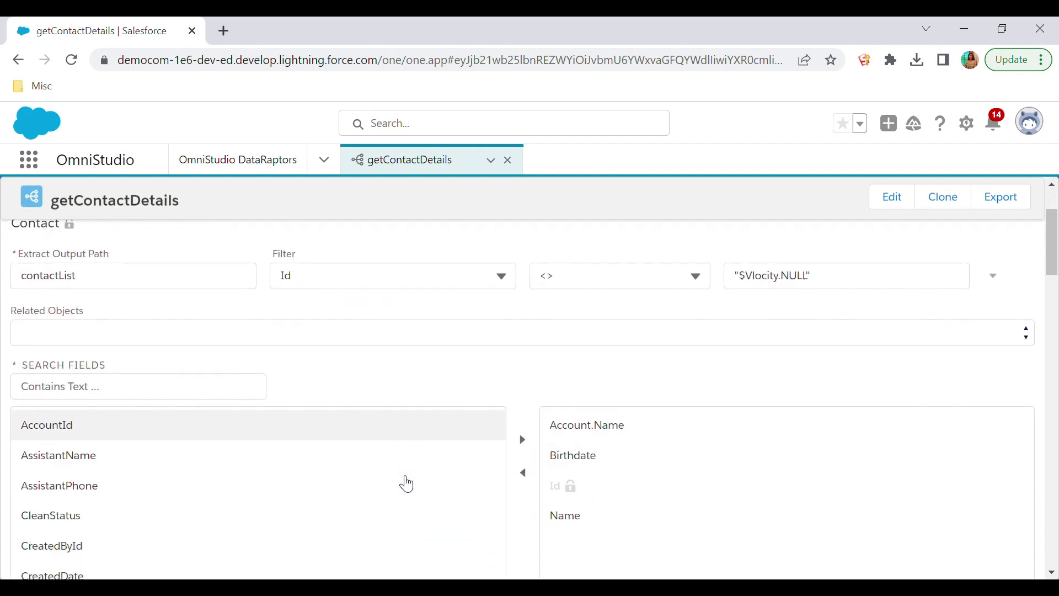
scroll(406, 483, "up", 2)
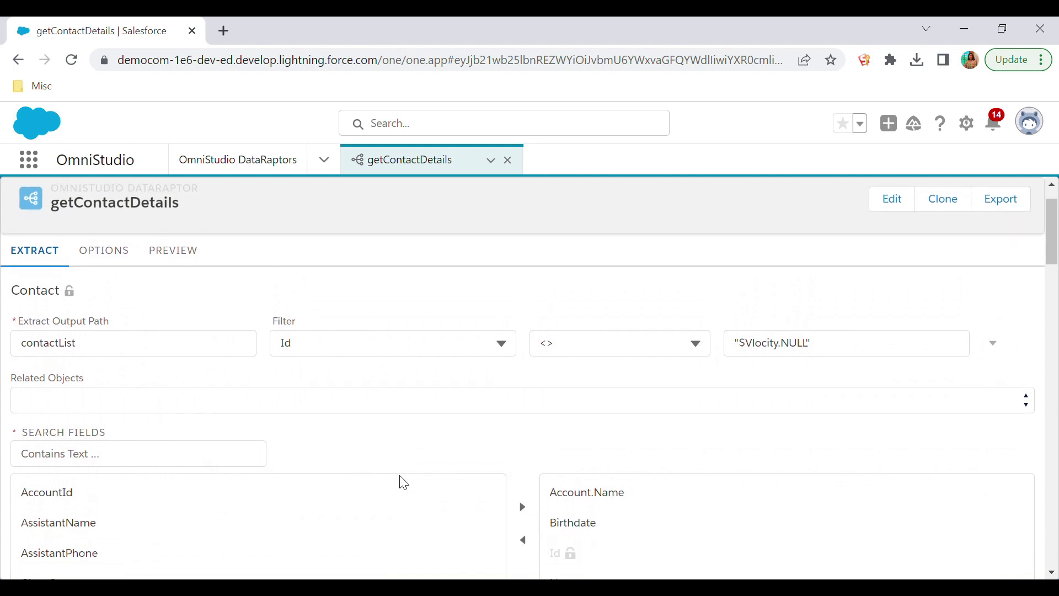
left_click(371, 353)
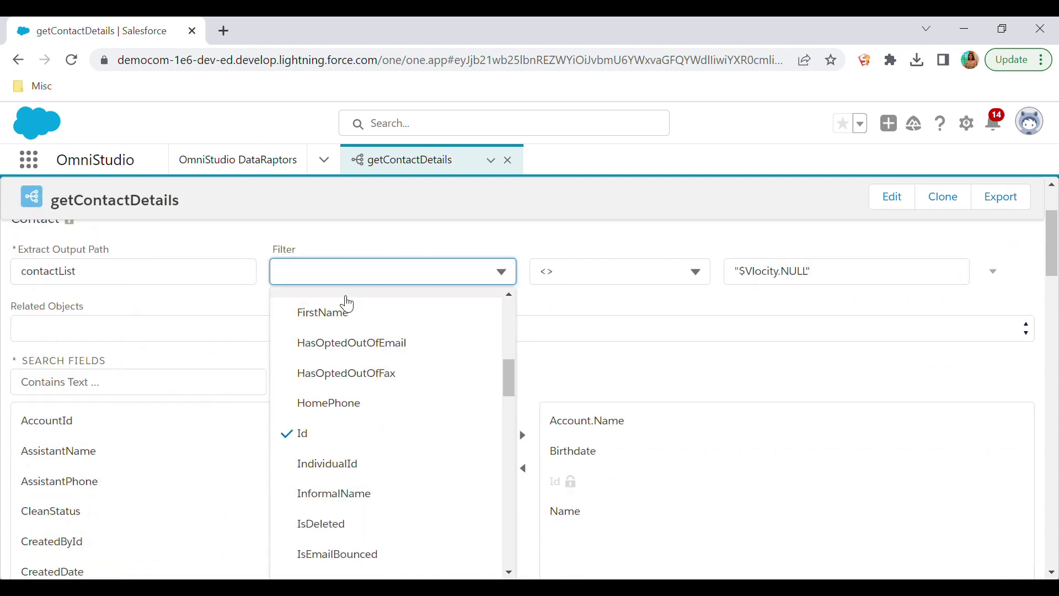
type("Account")
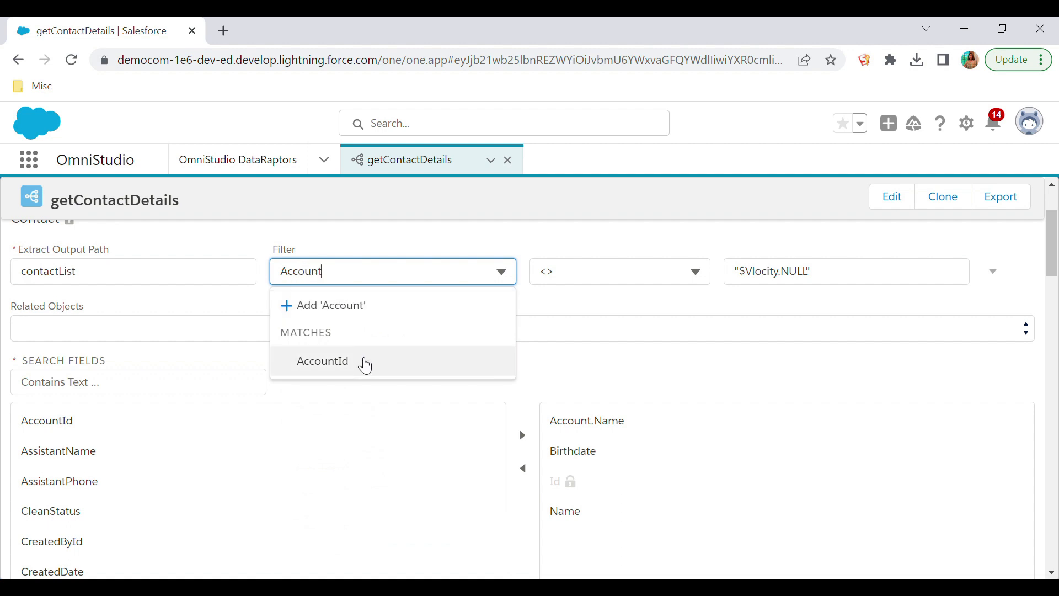
left_click(361, 361)
scroll(401, 306, "up", 2)
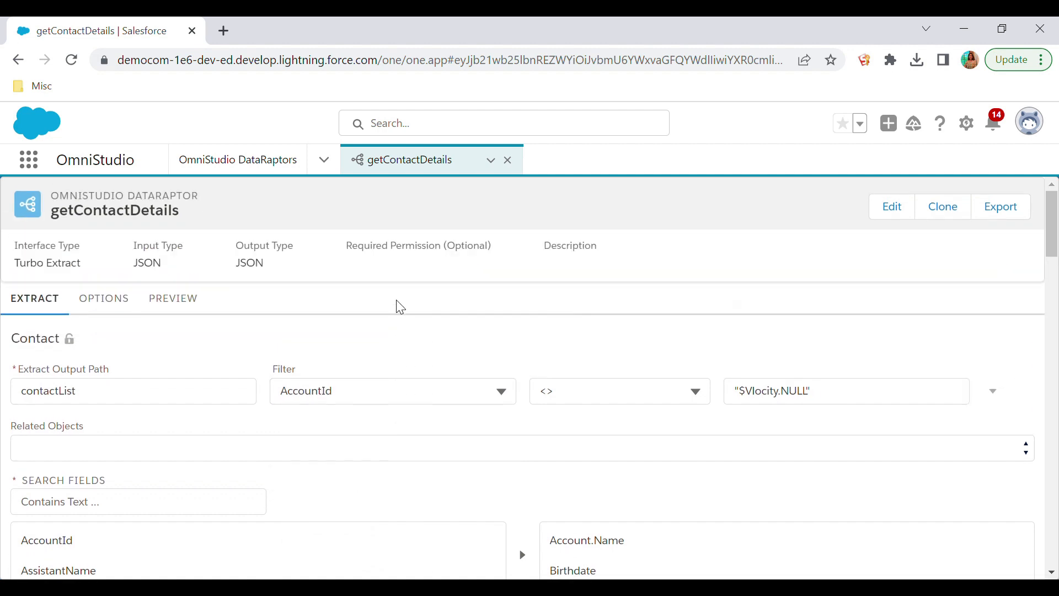
Step: Execute the DataRaptor in preview with the AccountId filter and review the returned contacts and debug log
left_click(197, 312)
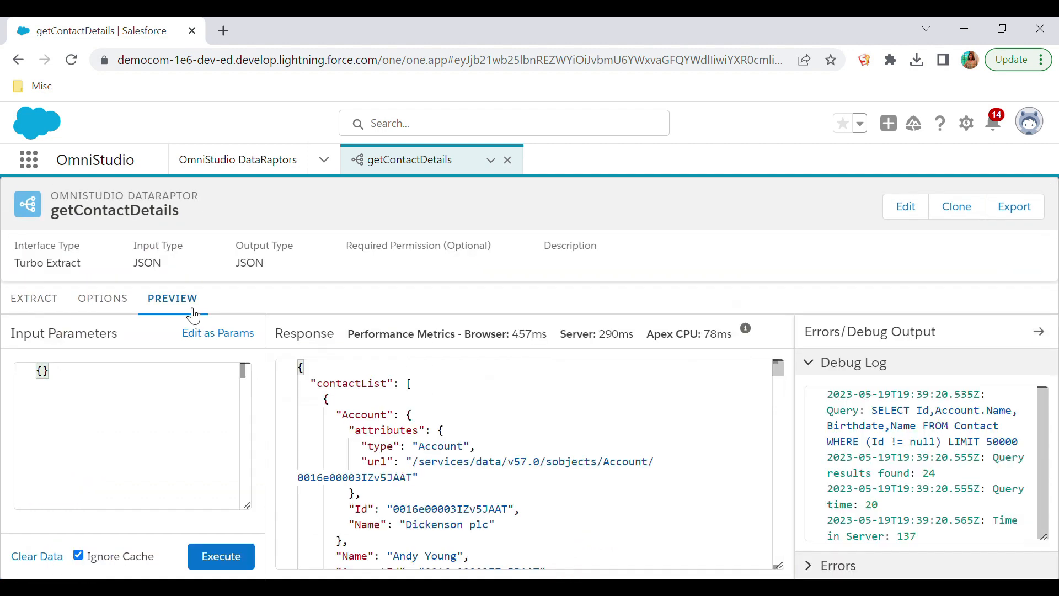
left_click(237, 560)
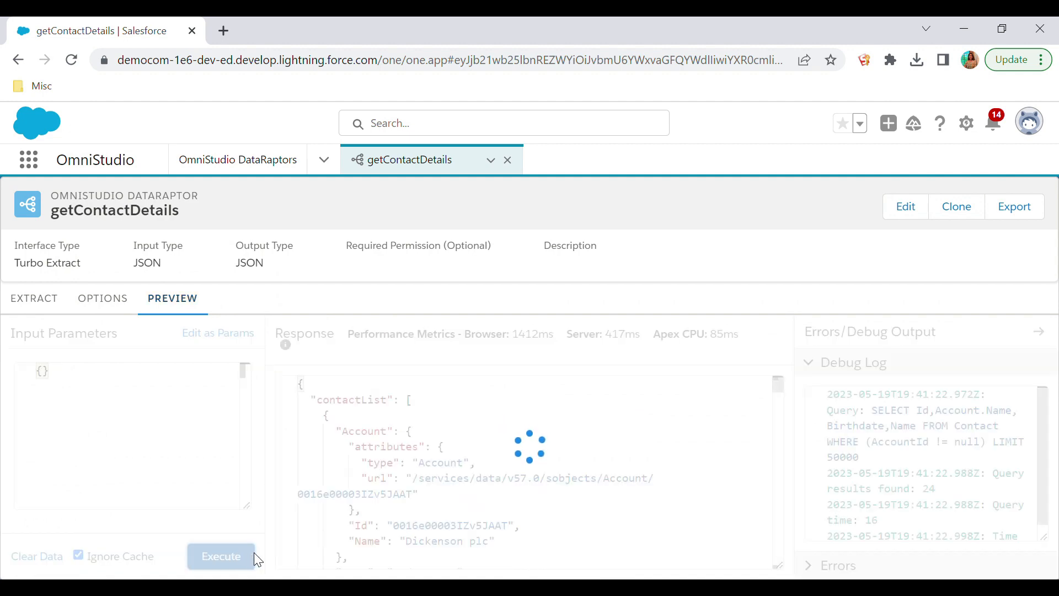
scroll(444, 522, "down", 4)
scroll(445, 523, "down", 9)
scroll(445, 523, "up", 13)
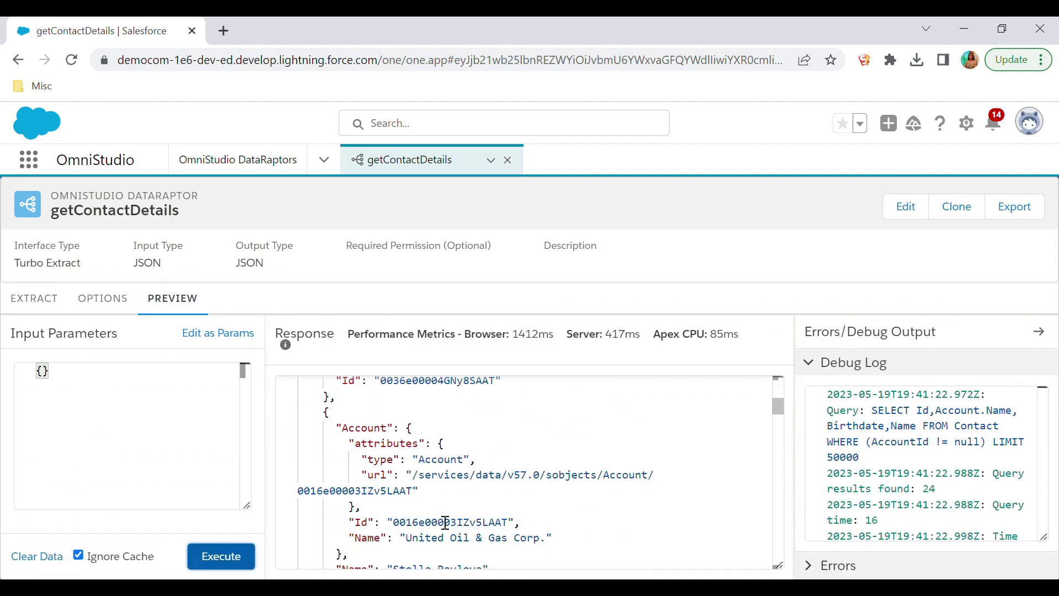
scroll(445, 523, "up", 2)
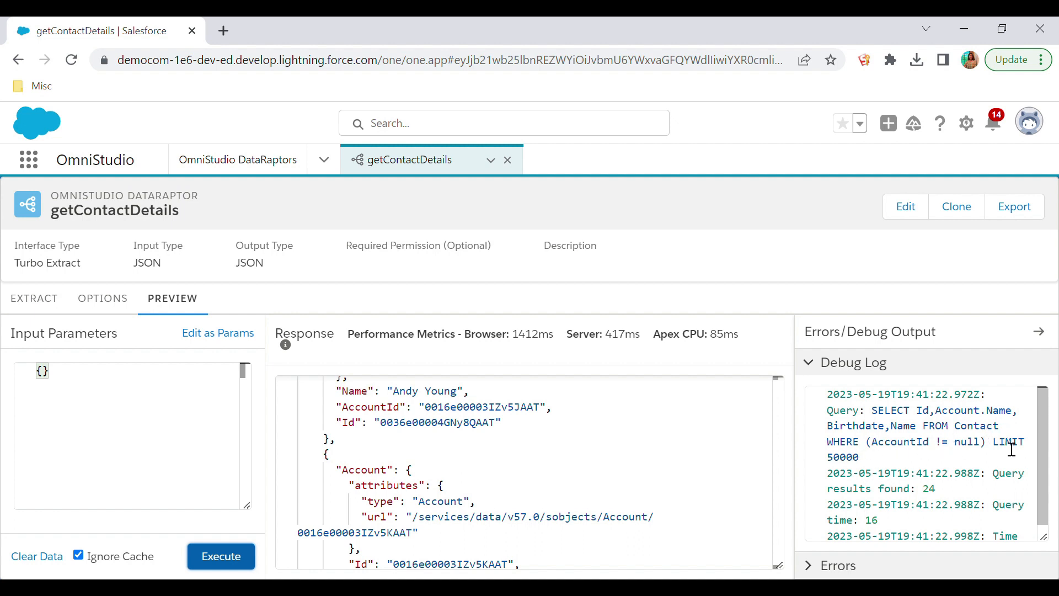
Step: Add a LIMIT clause with the value 2 to the contactList extract filter
left_click(849, 467)
left_click(34, 298)
scroll(331, 454, "down", 3)
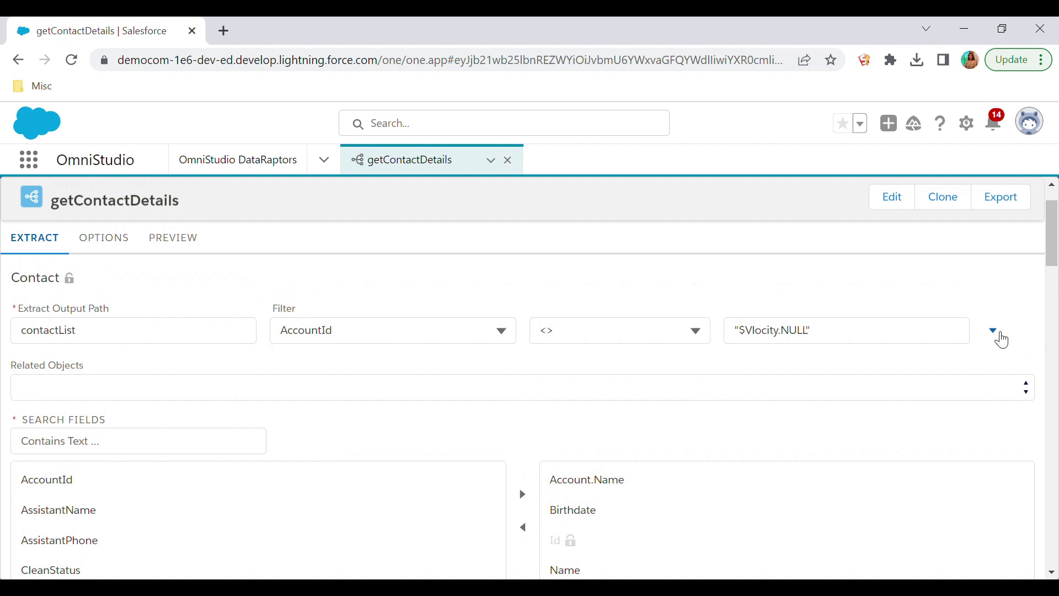
left_click(999, 335)
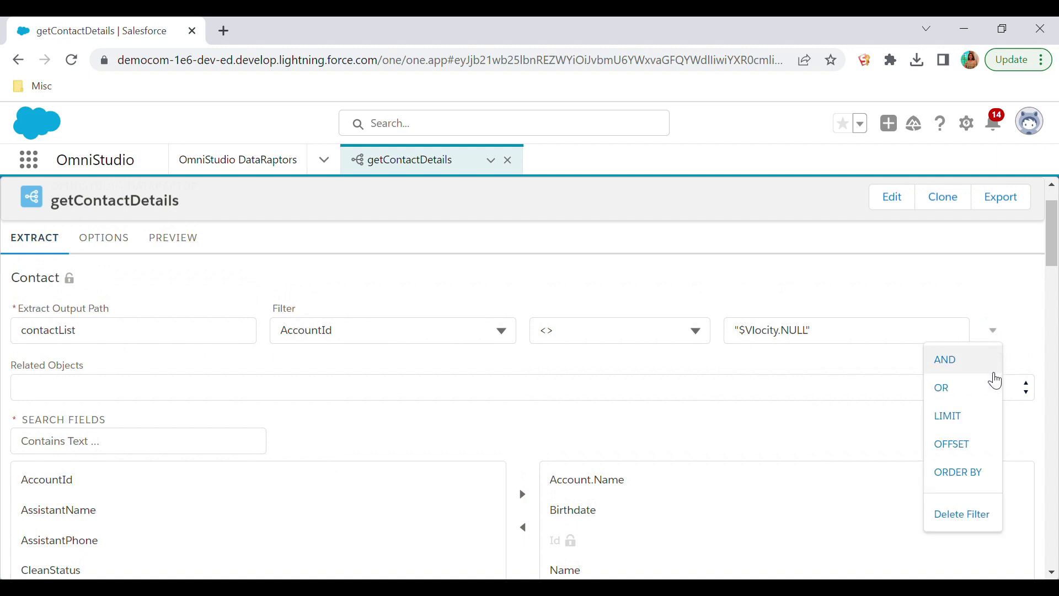
left_click(984, 422)
left_click(729, 393)
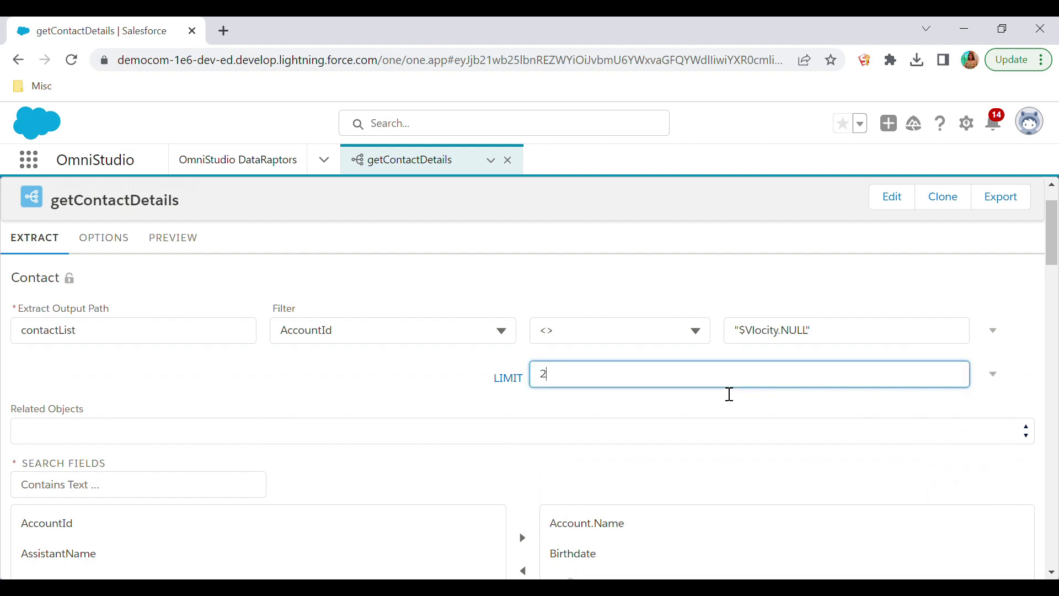
left_click(710, 411)
scroll(433, 381, "up", 1)
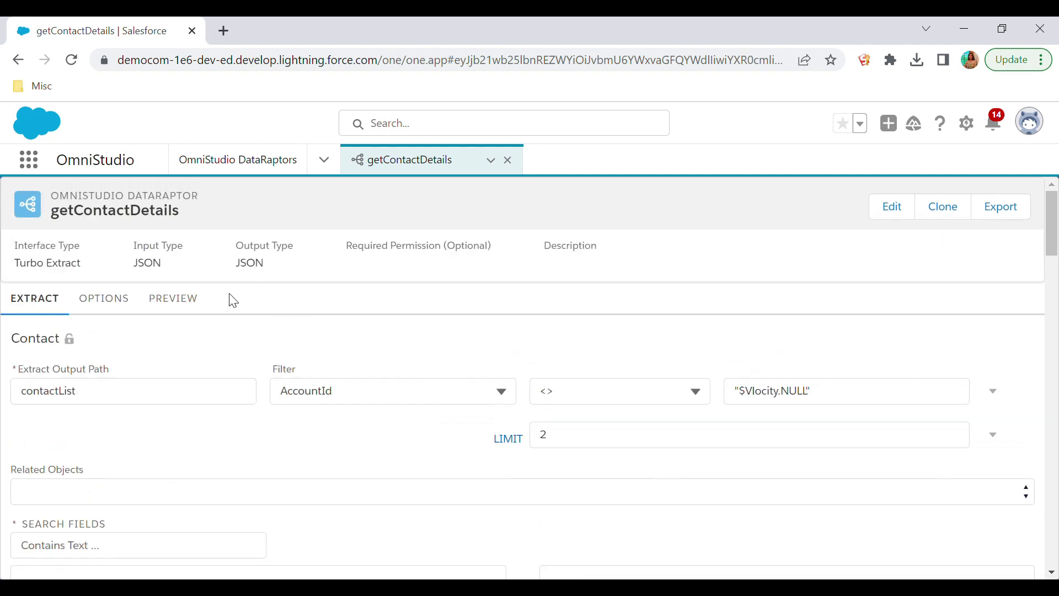
Step: Execute the DataRaptor in preview with the LIMIT of 2 and review the returned contacts
left_click(187, 301)
left_click(223, 556)
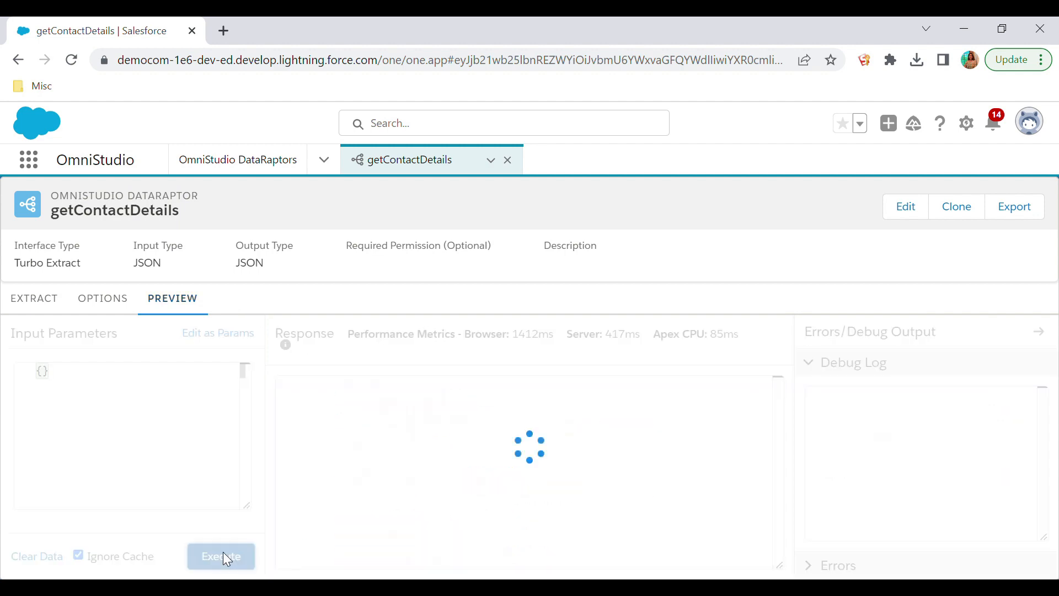
scroll(503, 501, "down", 5)
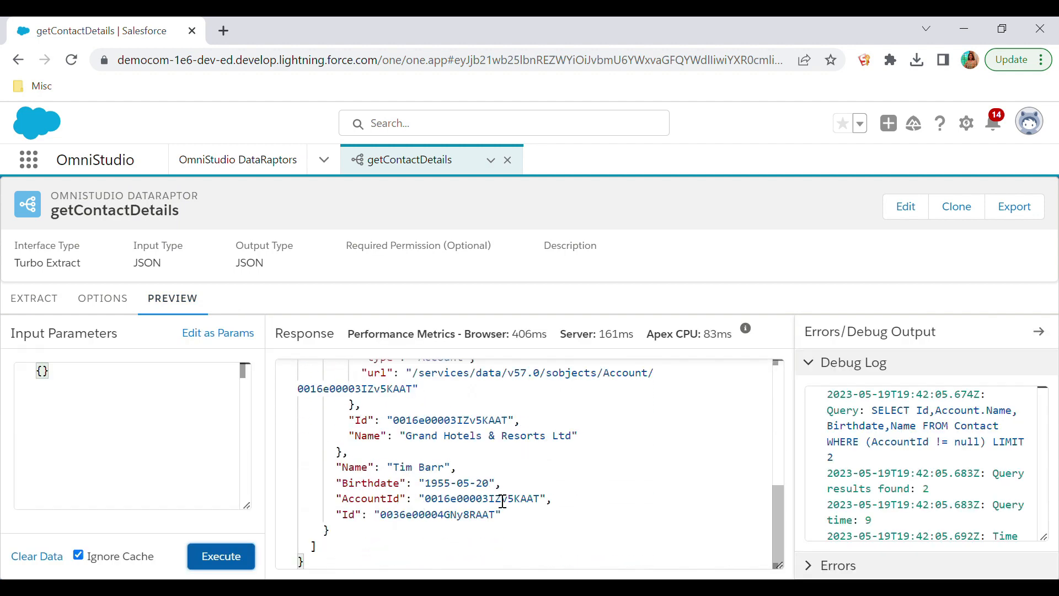
scroll(503, 501, "up", 5)
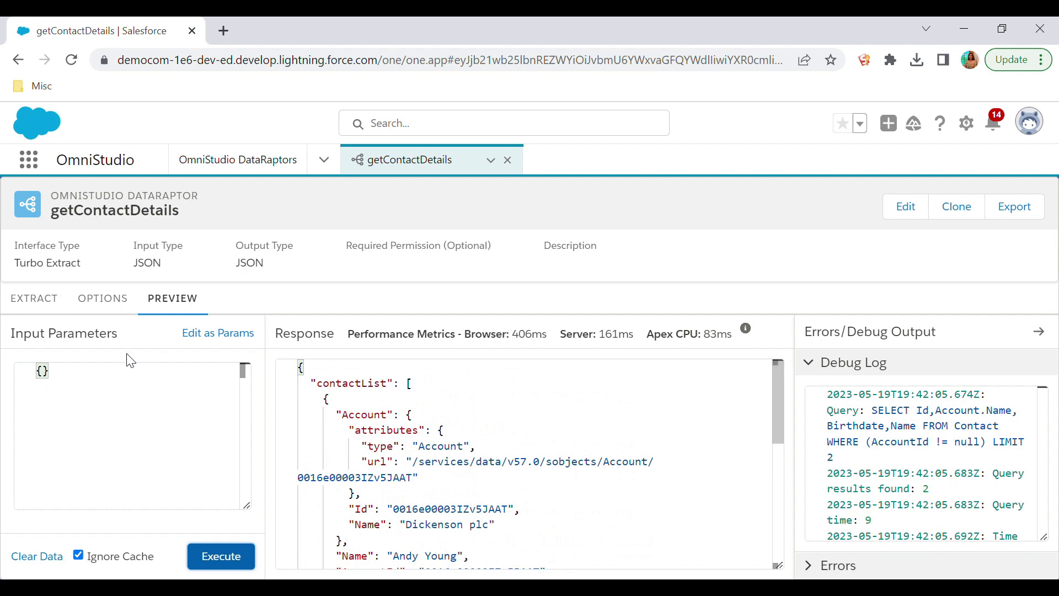
Step: Delete the LIMIT clause from the contactList extract filter
left_click(47, 302)
left_click(994, 439)
scroll(994, 439, "down", 2)
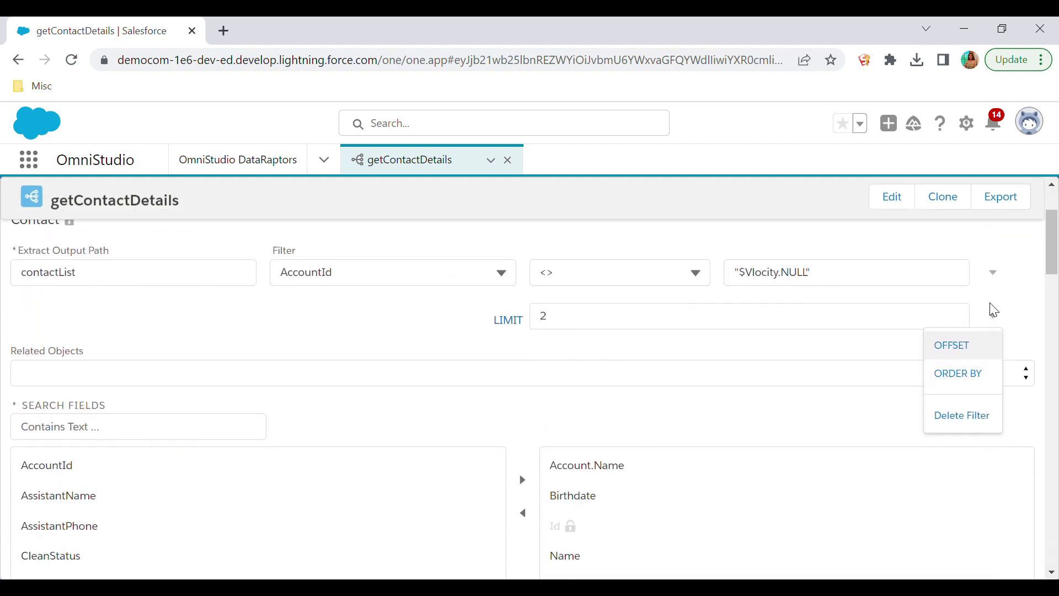
left_click(994, 316)
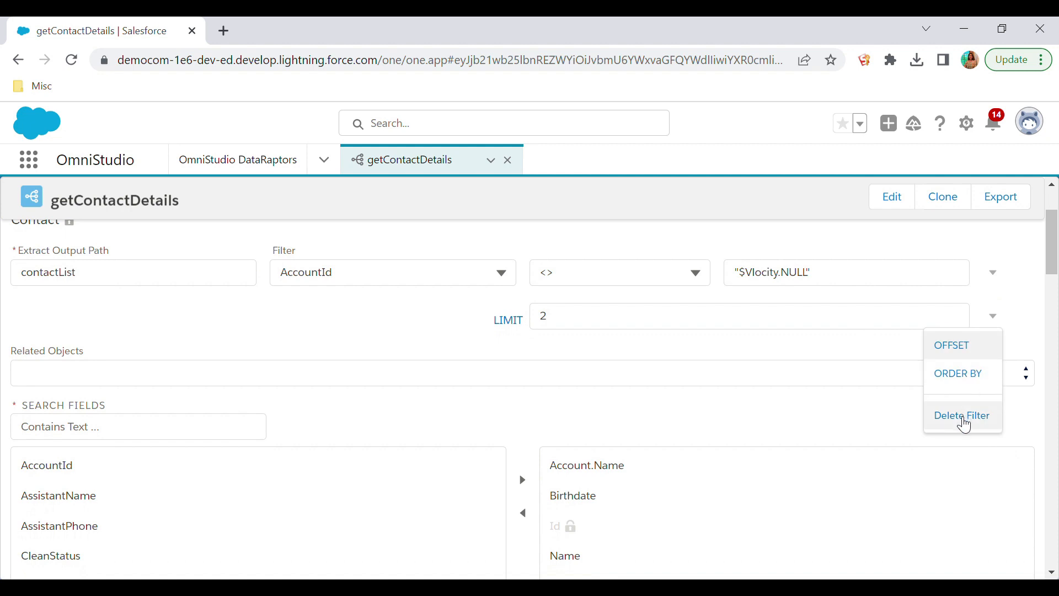
left_click(964, 419)
Step: Add an AND condition below the AccountId filter and search its field choices for "Acc"
left_click(996, 274)
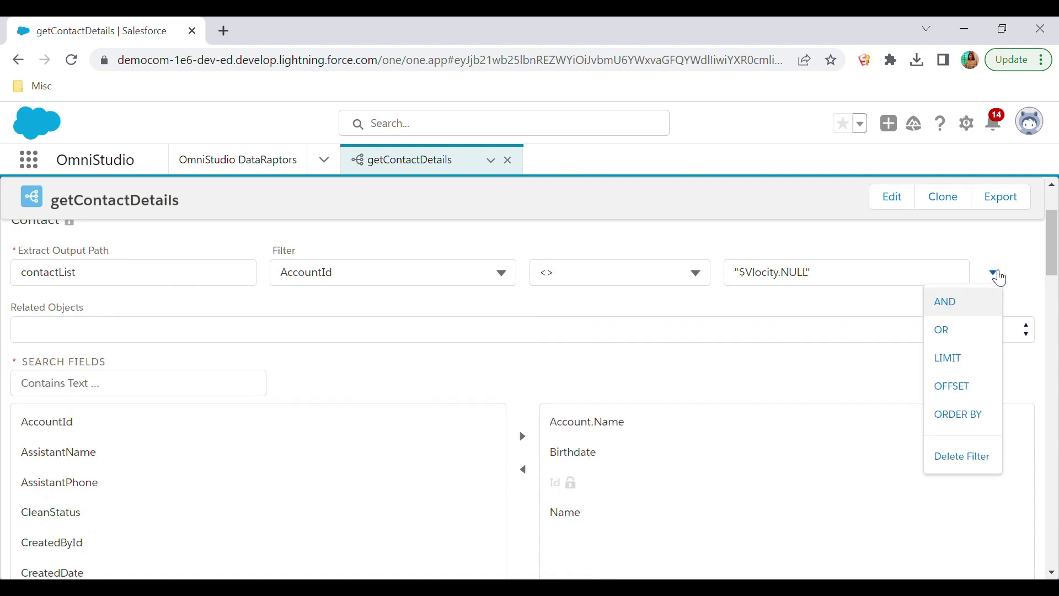
left_click(978, 308)
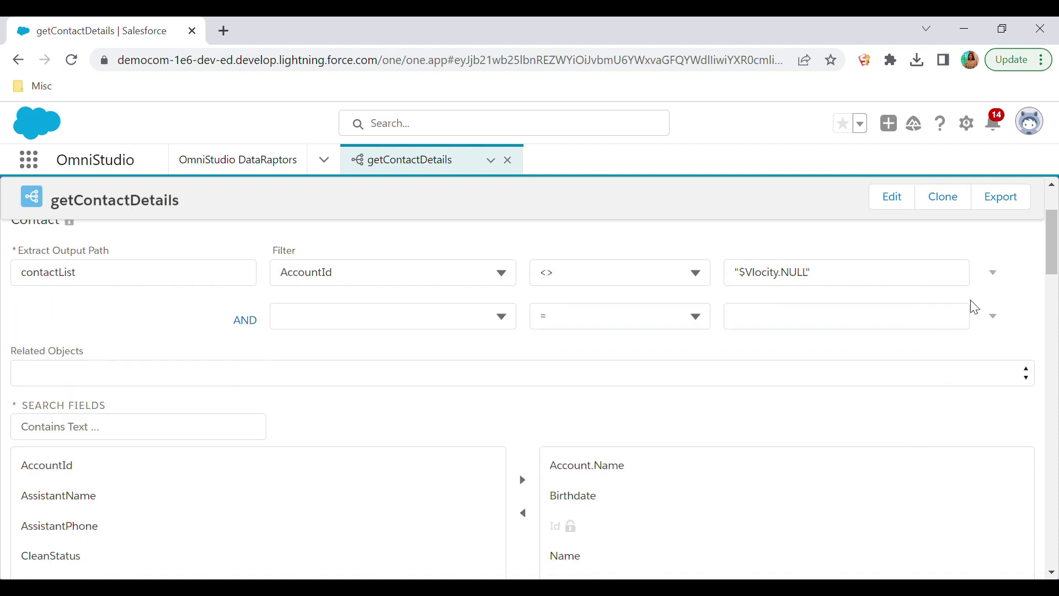
left_click(482, 317)
type("Acc")
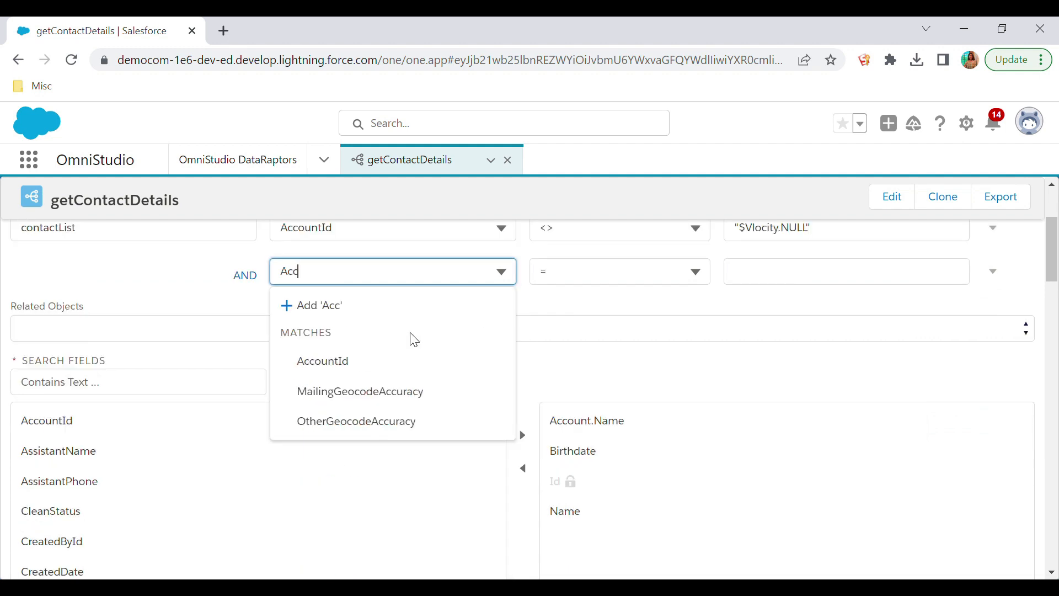
Step: Switch to the Sales app, open the Acme account and examine its related contacts
left_click(30, 165)
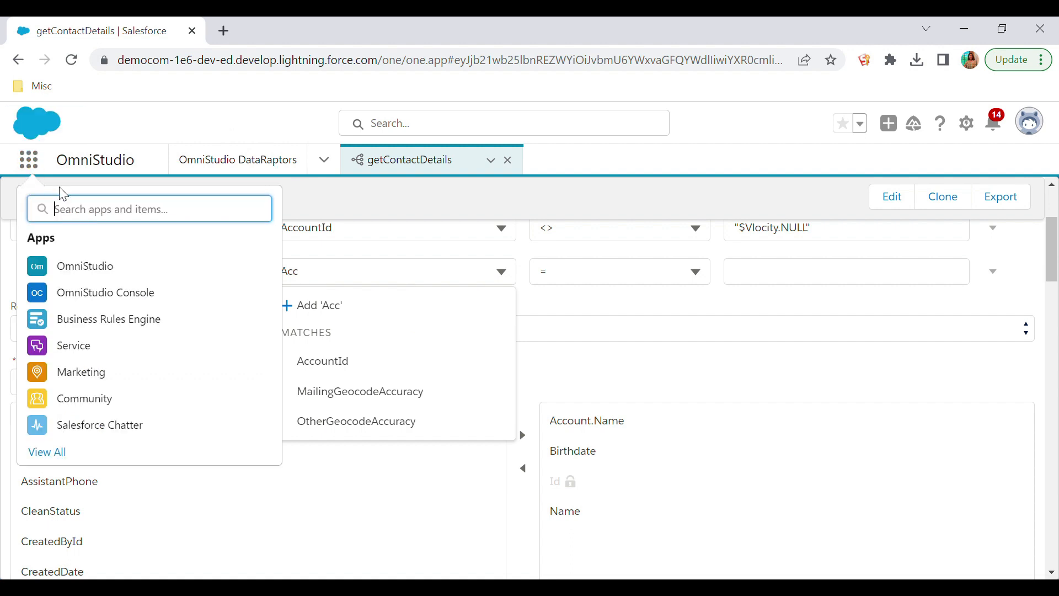
type("Sales")
left_click(63, 319)
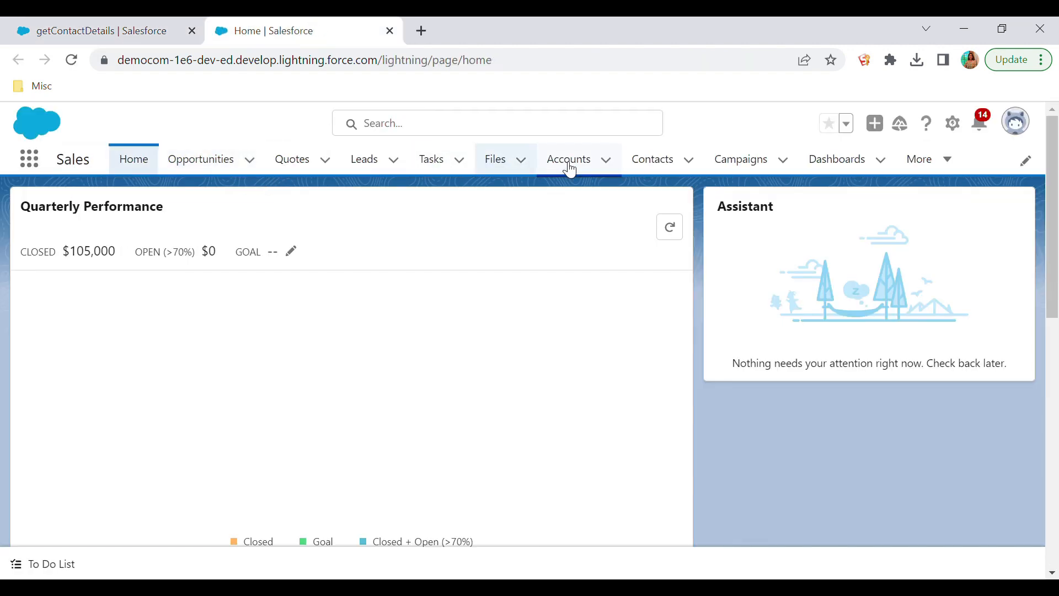
left_click(569, 166)
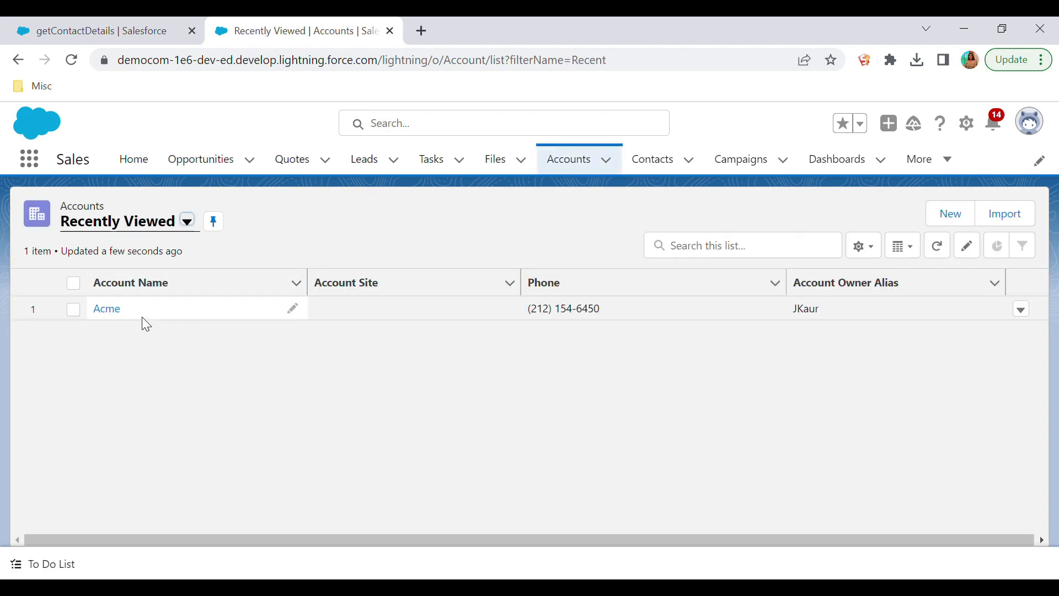
left_click_drag(118, 322, 92, 312)
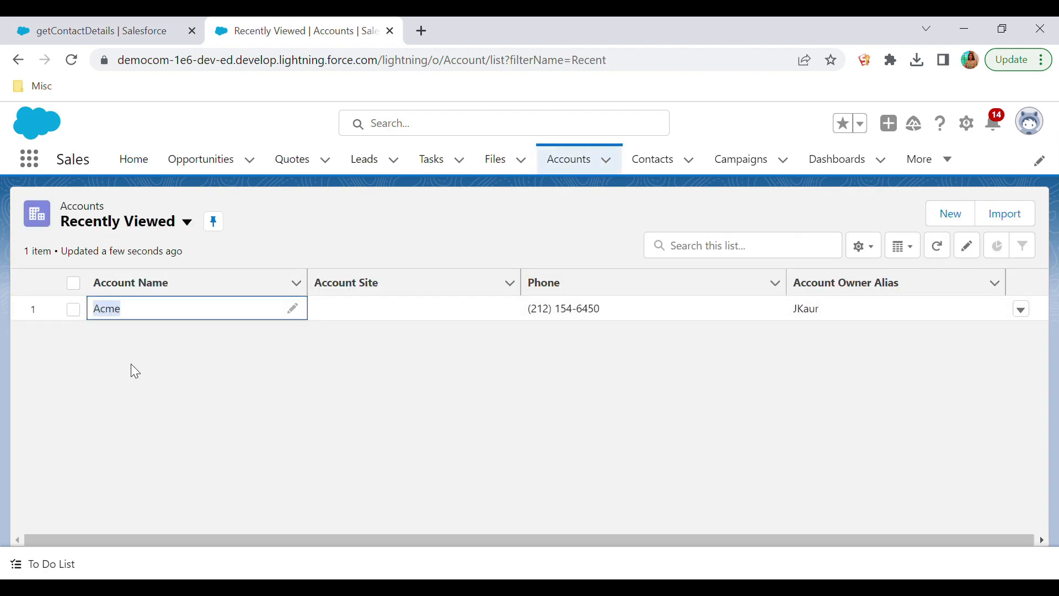
left_click(155, 22)
left_click(107, 308)
scroll(229, 440, "down", 3)
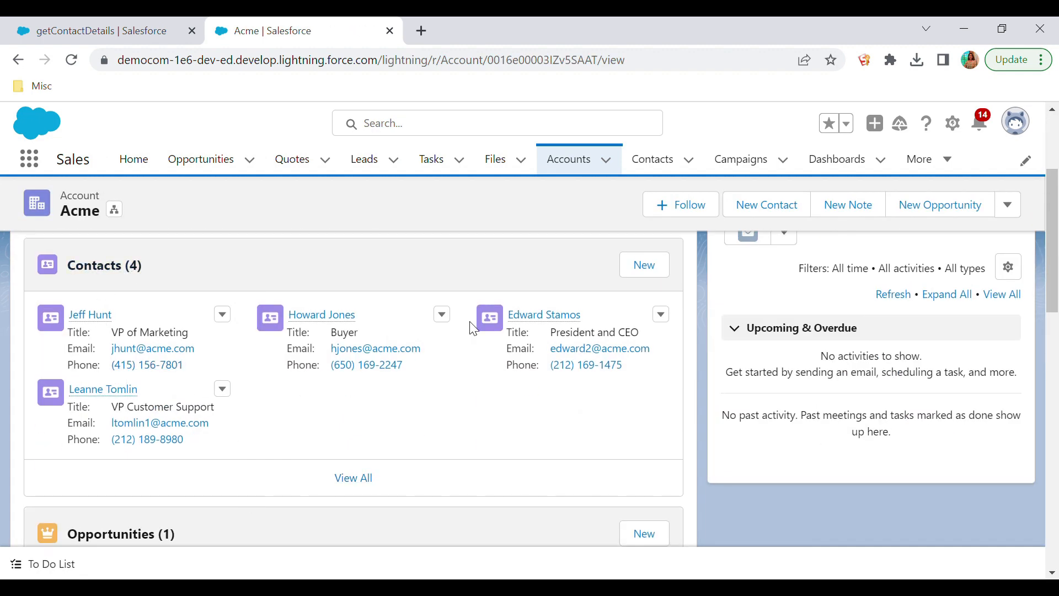
Step: Return to the getContactDetails DataRaptor and set the AND condition's field to Account.Name
left_click(116, 22)
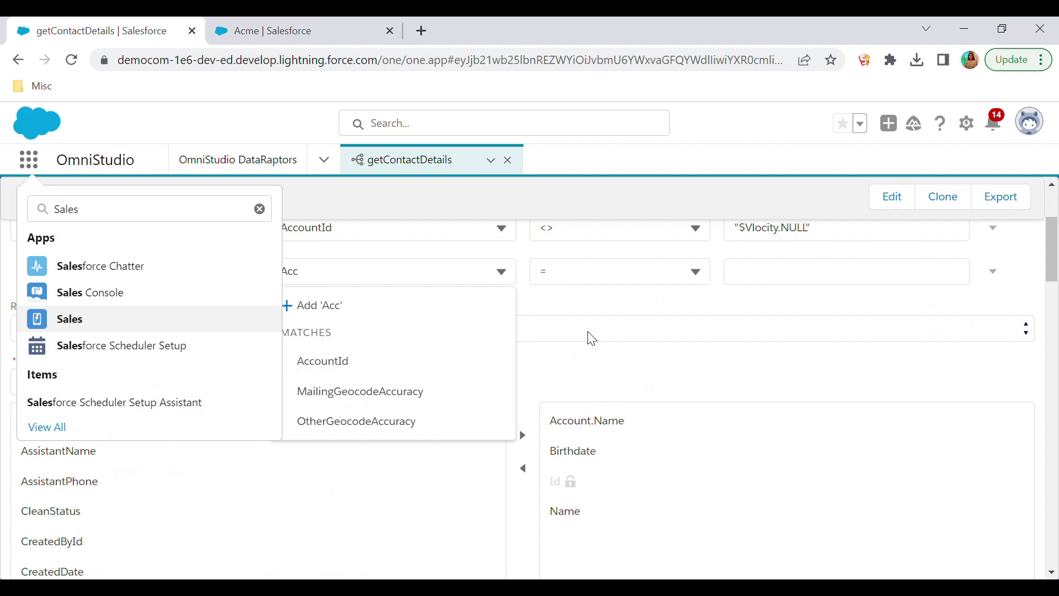
left_click(348, 282)
type("ount")
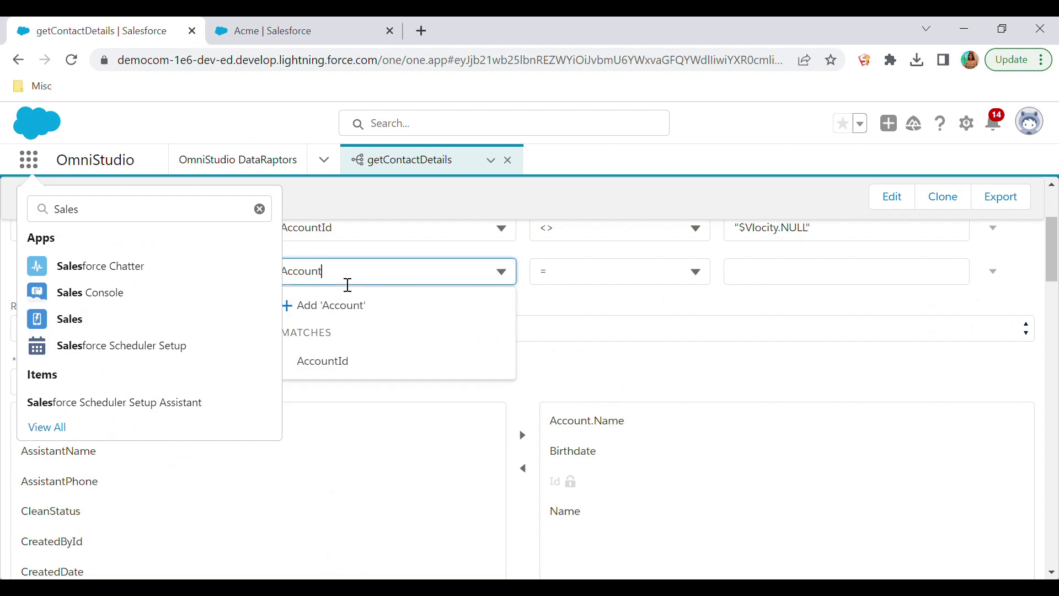
left_click(260, 208)
left_click(30, 160)
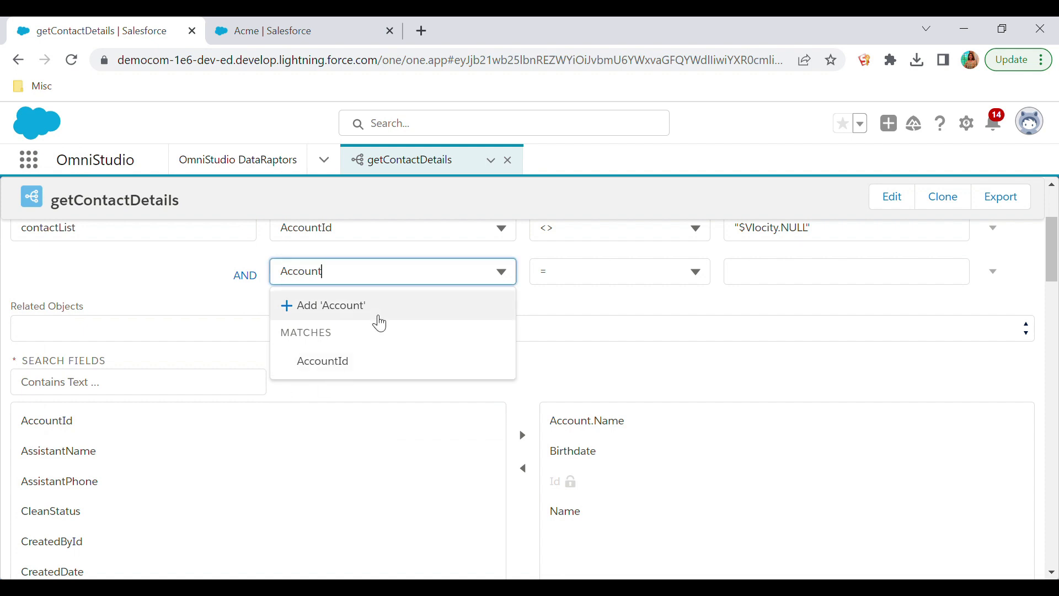
scroll(379, 320, "up", 1)
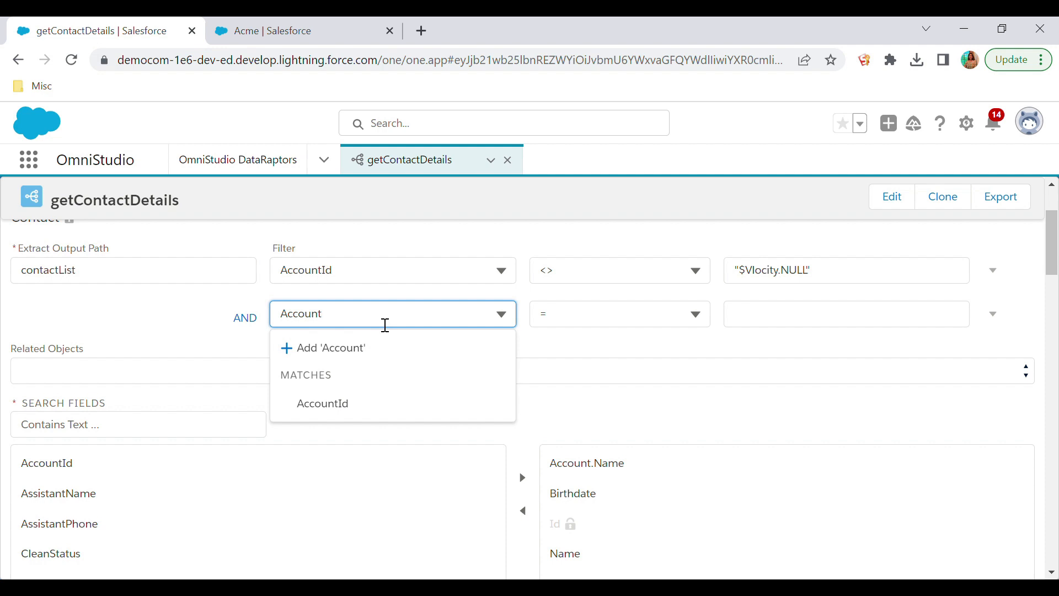
type(".Name")
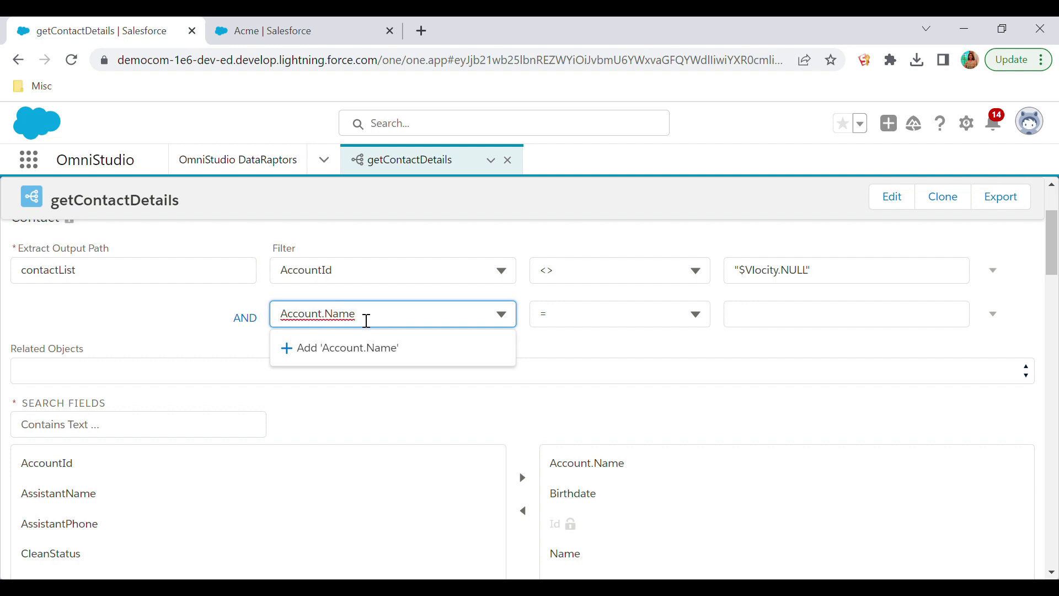
left_click(327, 334)
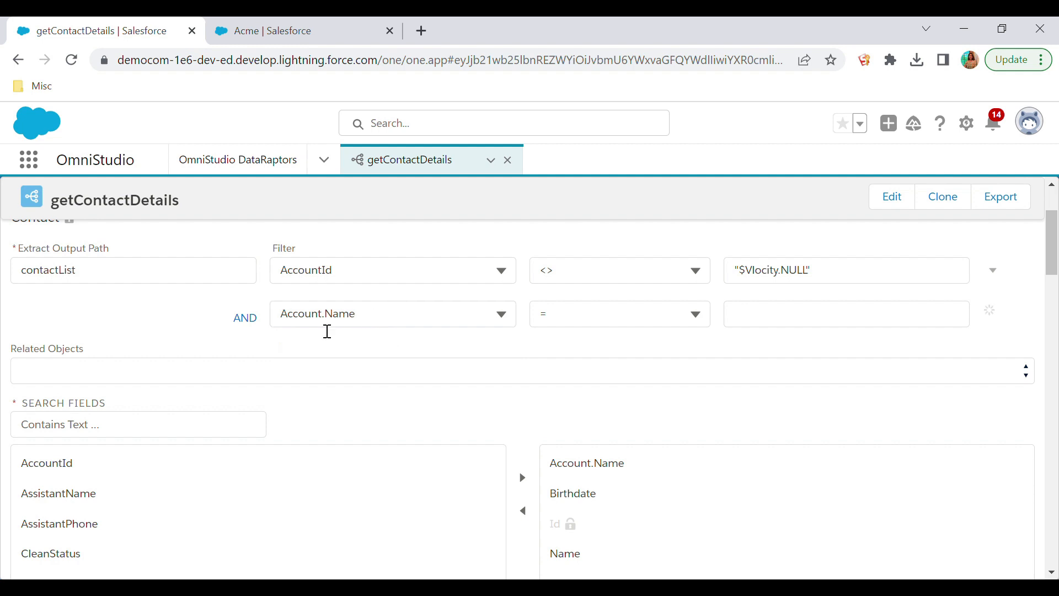
Step: Set the Account.Name condition's operator to LIKE and its value to 'Acme'
left_click(586, 324)
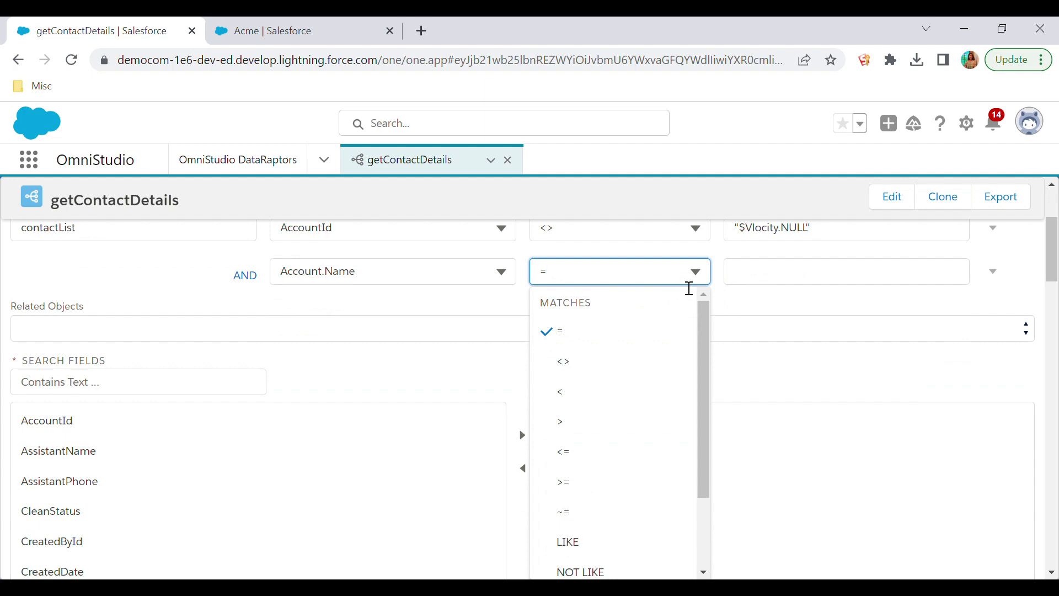
left_click(616, 541)
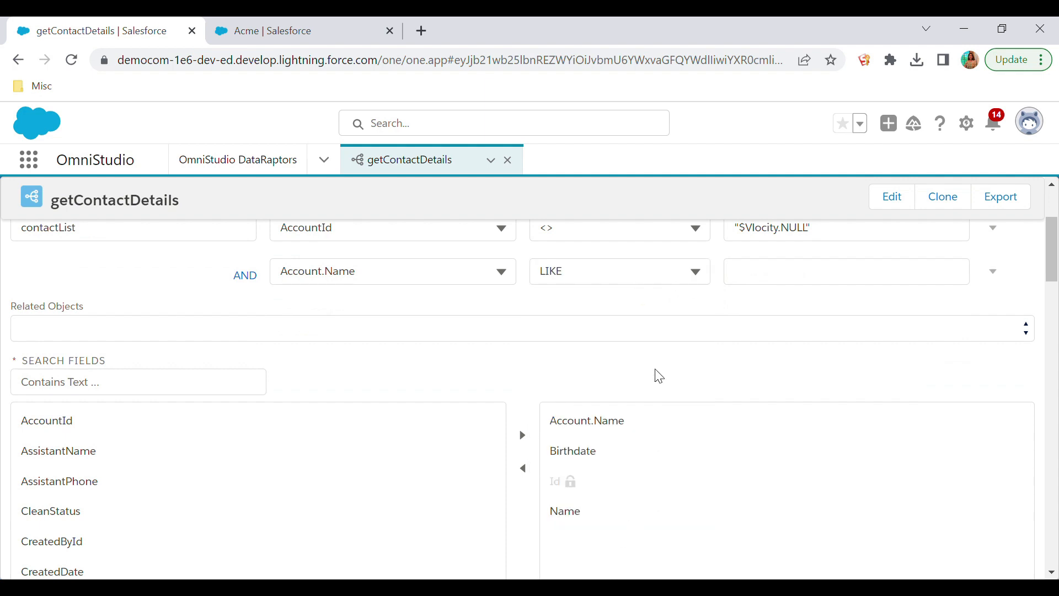
left_click(763, 274)
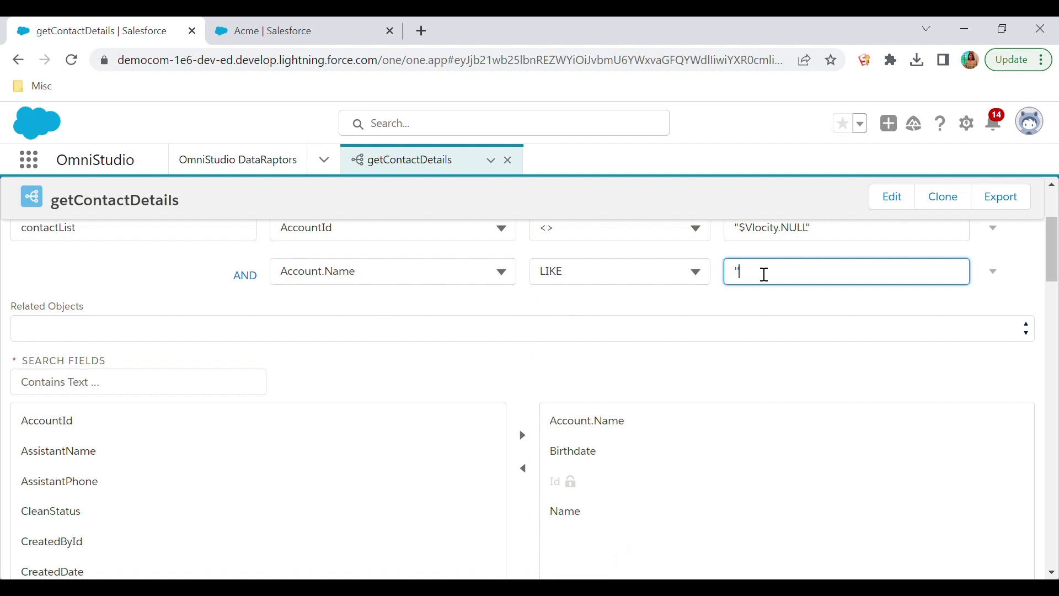
type("'Acme'")
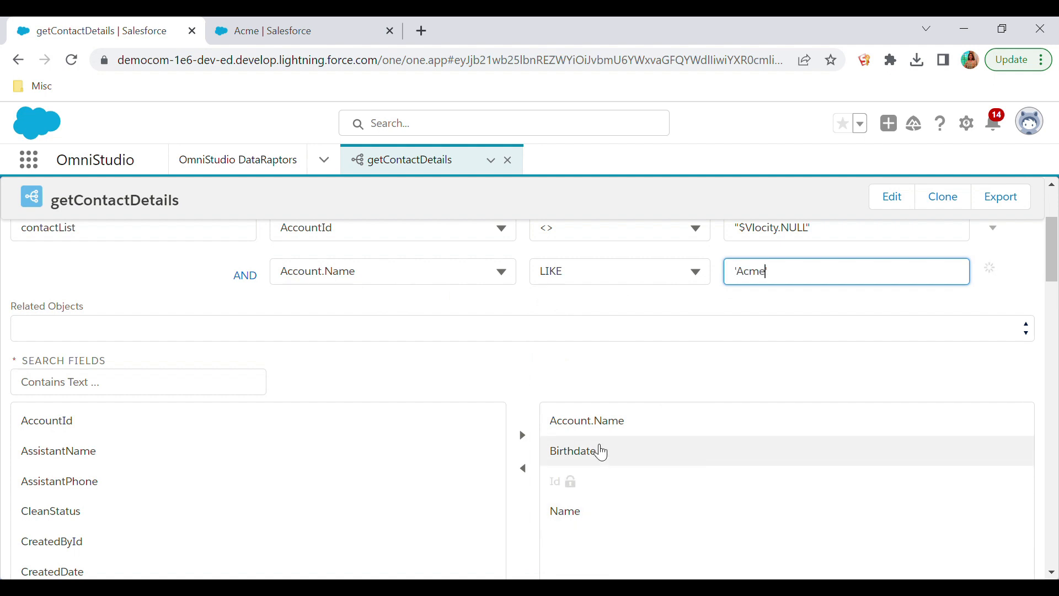
left_click(599, 430)
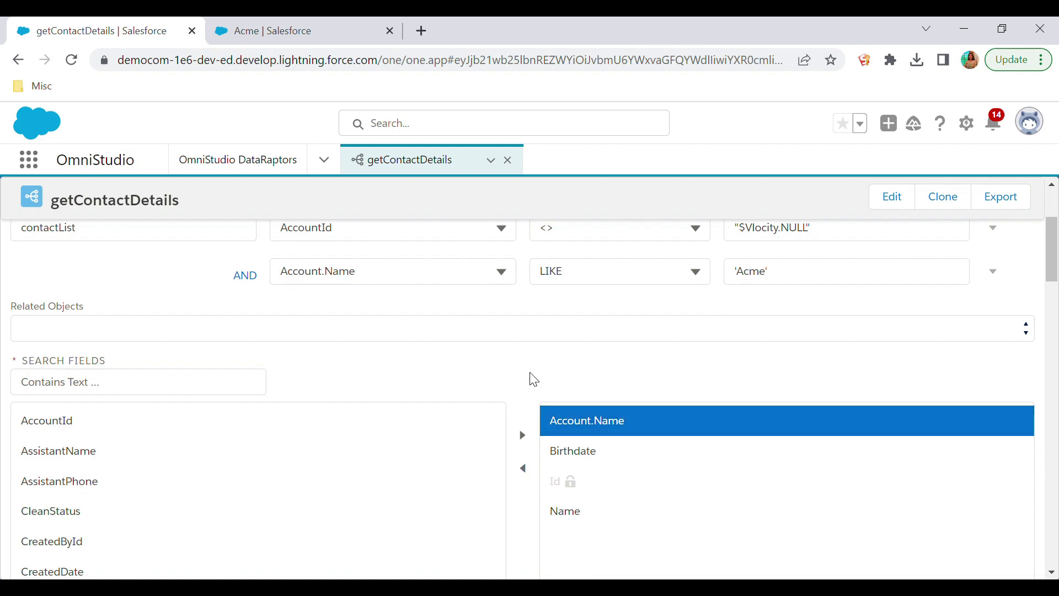
Step: Execute the DataRaptor in preview with the Account.Name LIKE 'Acme' condition and review the response
scroll(534, 378, "up", 2)
scroll(532, 379, "up", 1)
left_click(185, 310)
scroll(327, 445, "down", 1)
scroll(327, 445, "down", 1)
left_click(220, 556)
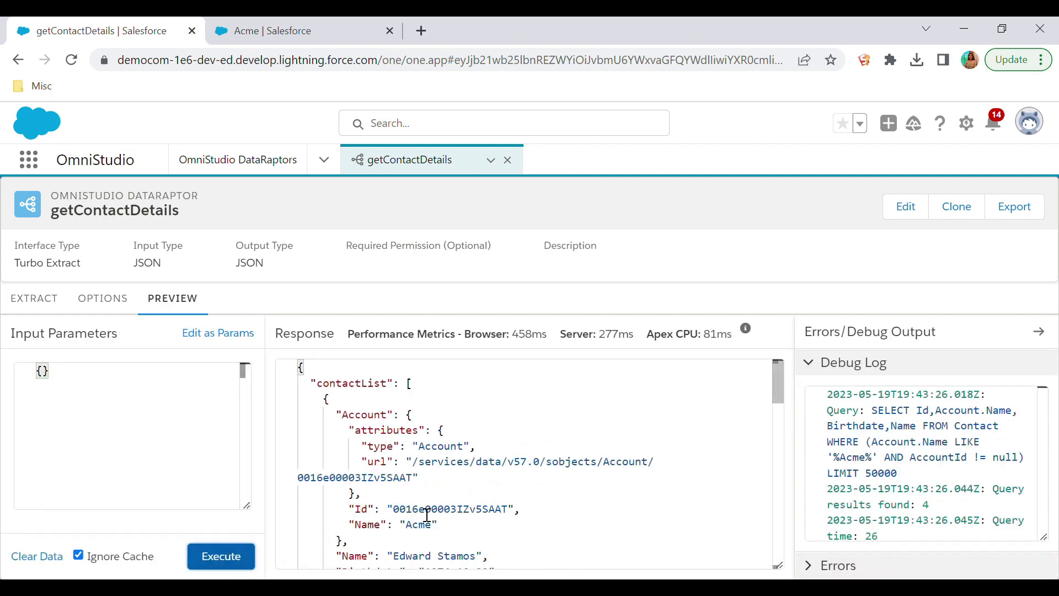
scroll(426, 515, "down", 4)
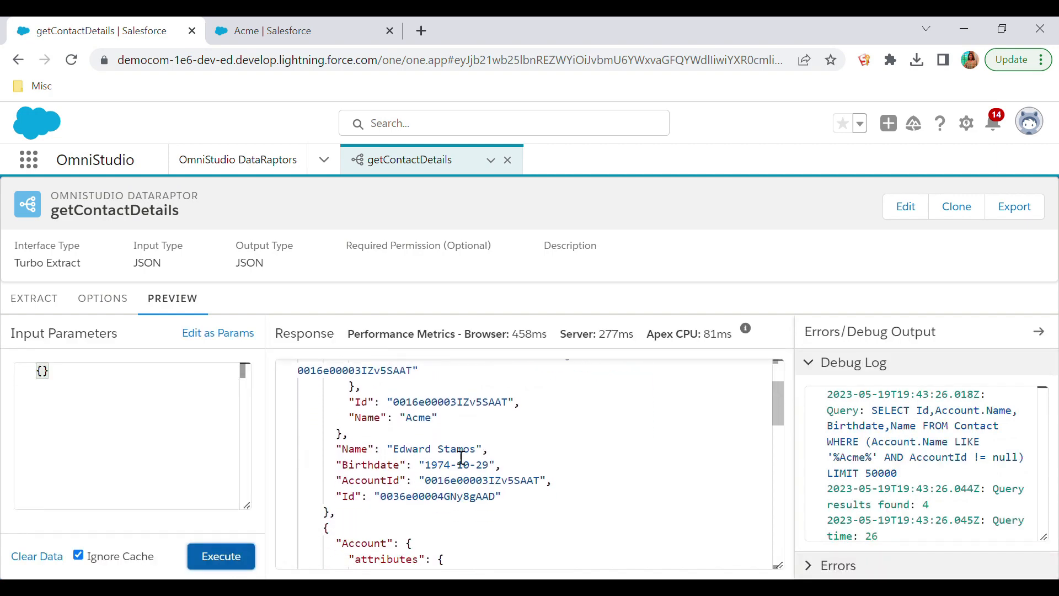
scroll(443, 456, "down", 10)
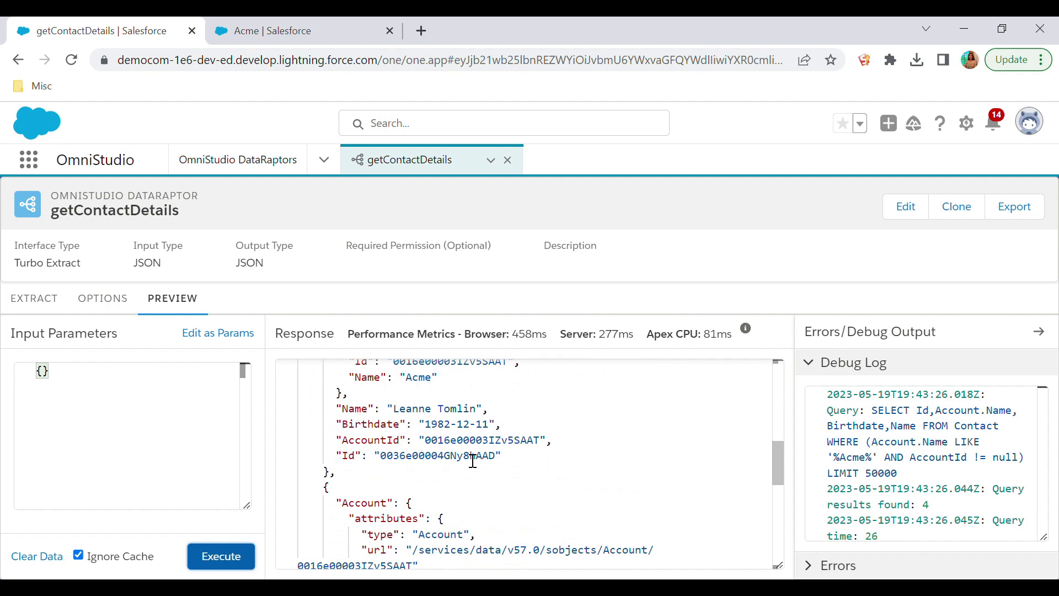
Step: Compare the contacts in the preview response with the contacts related to the Acme account in Sales
left_click(266, 22)
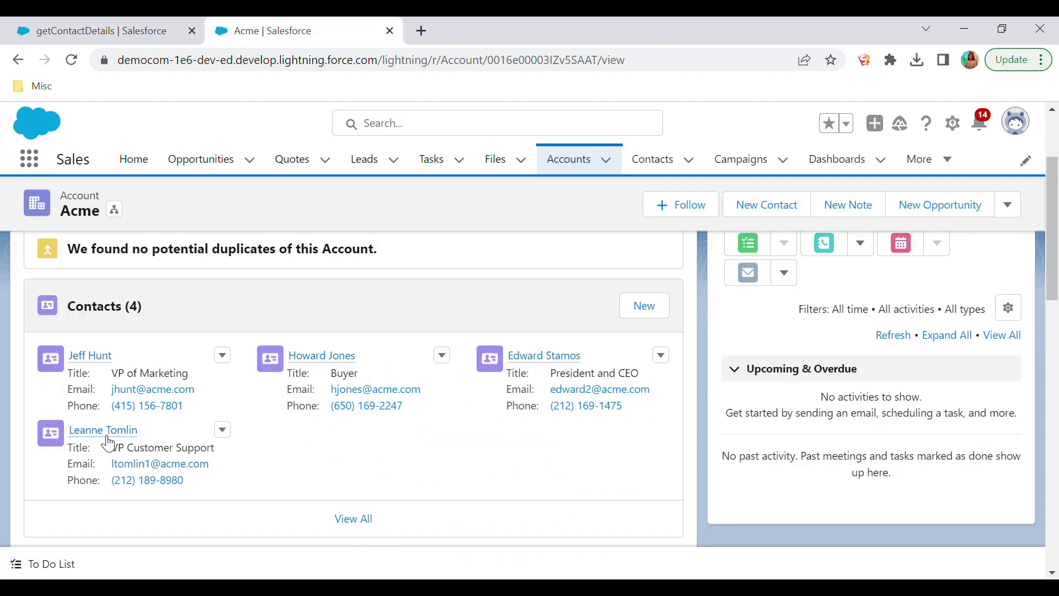
left_click(90, 23)
scroll(563, 468, "down", 6)
scroll(436, 442, "down", 3)
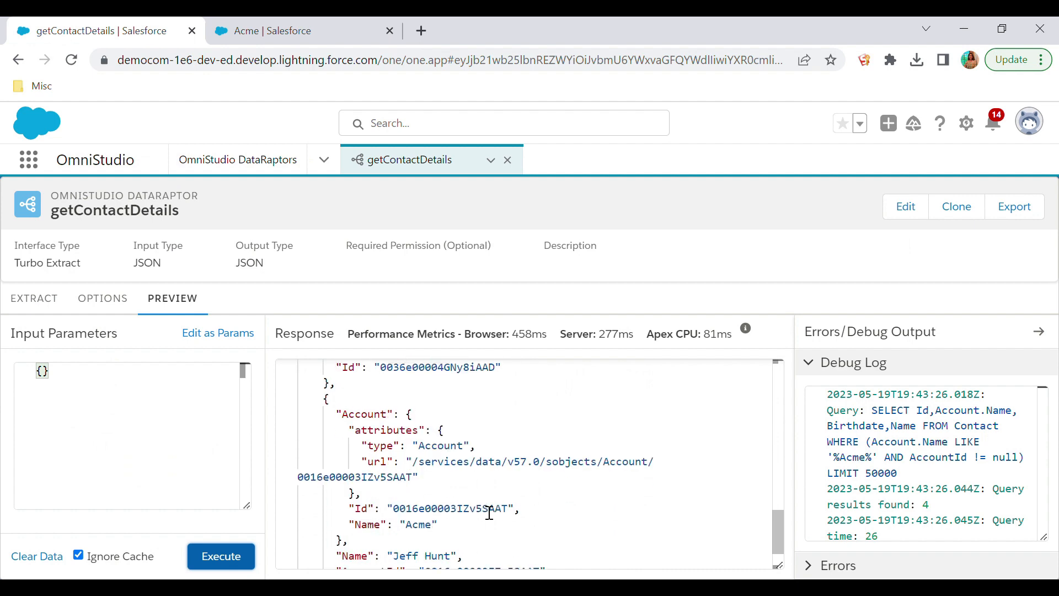
left_click(286, 30)
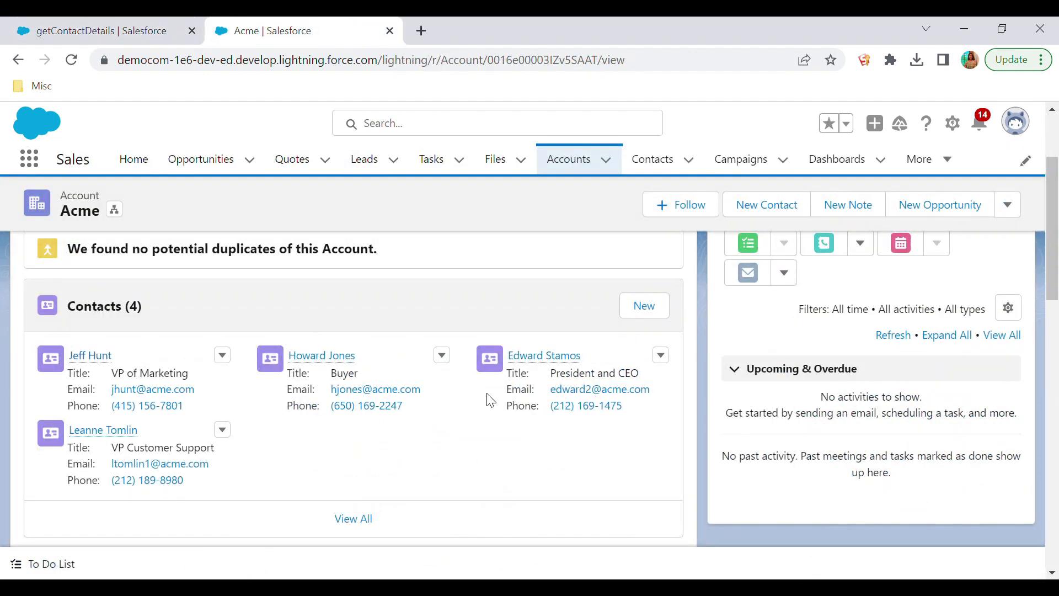
left_click(55, 27)
scroll(418, 436, "up", 3)
scroll(418, 437, "up", 5)
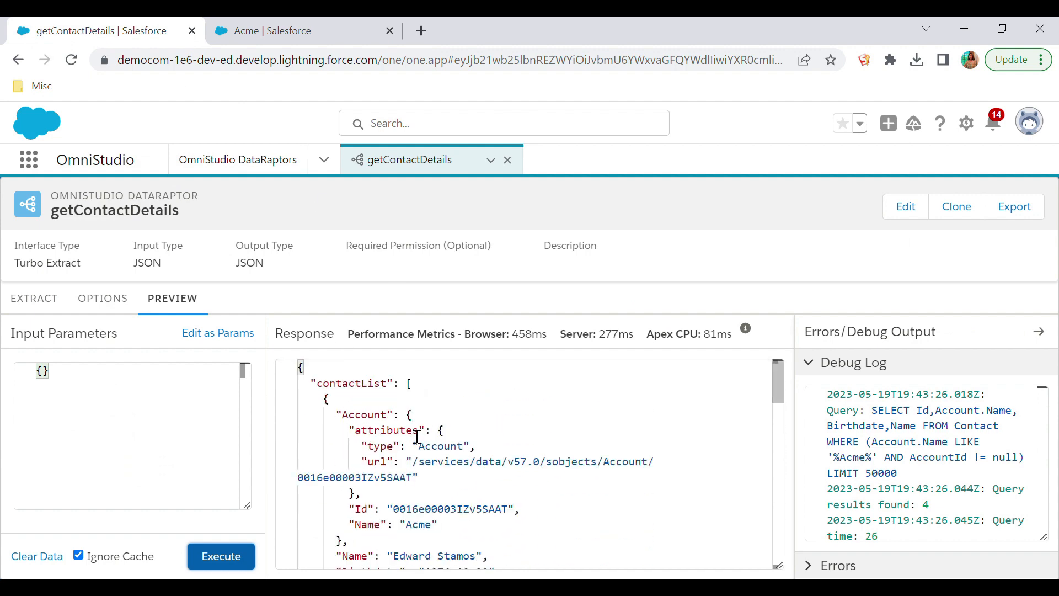
Step: Add an ORDER BY clause on Name after the Account.Name condition in the extract filter
left_click(39, 305)
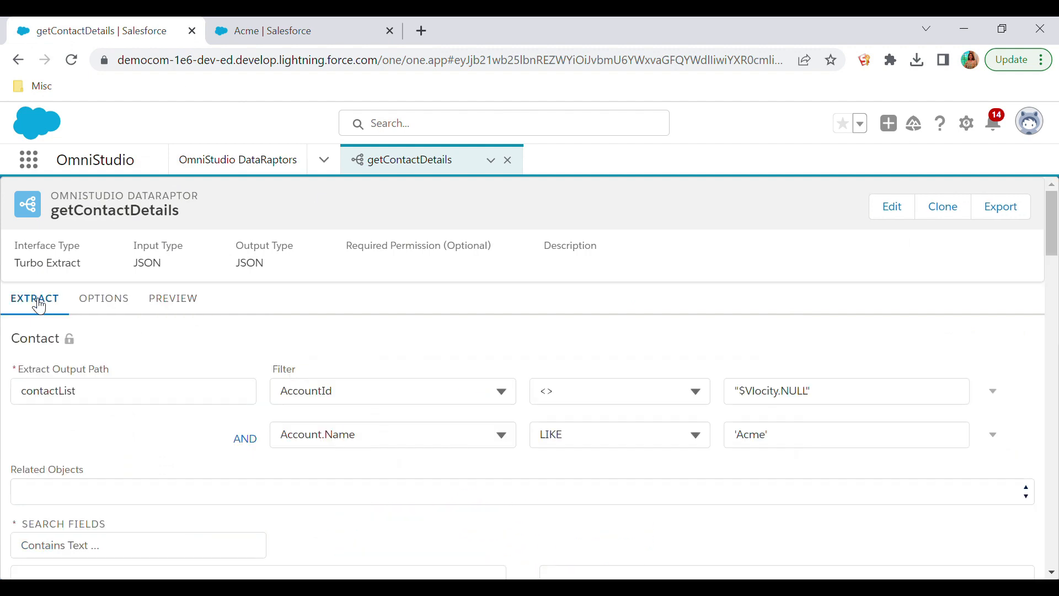
scroll(649, 473, "down", 3)
left_click(995, 307)
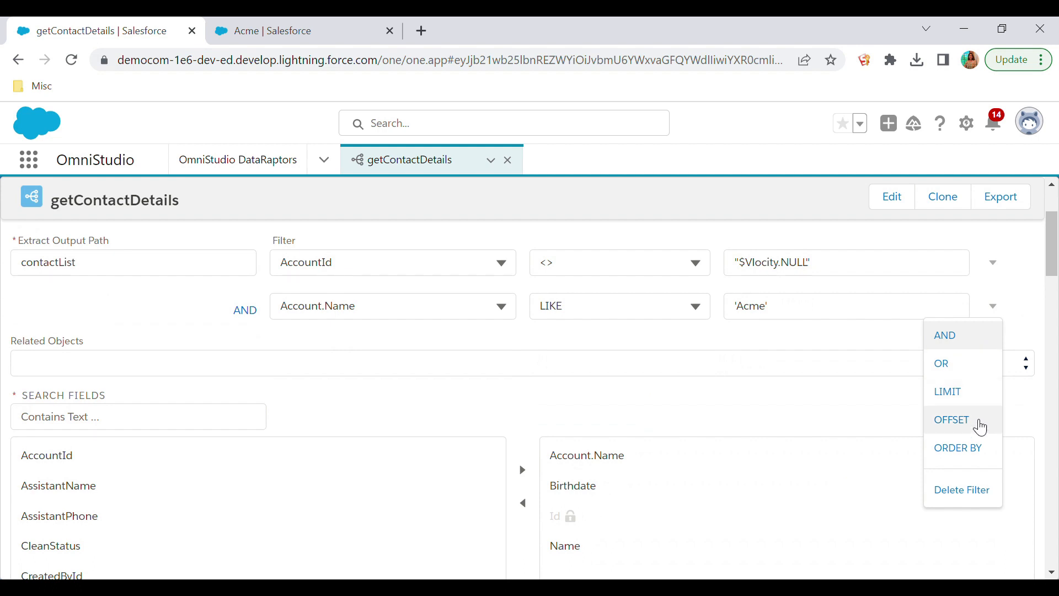
left_click(979, 451)
left_click(621, 357)
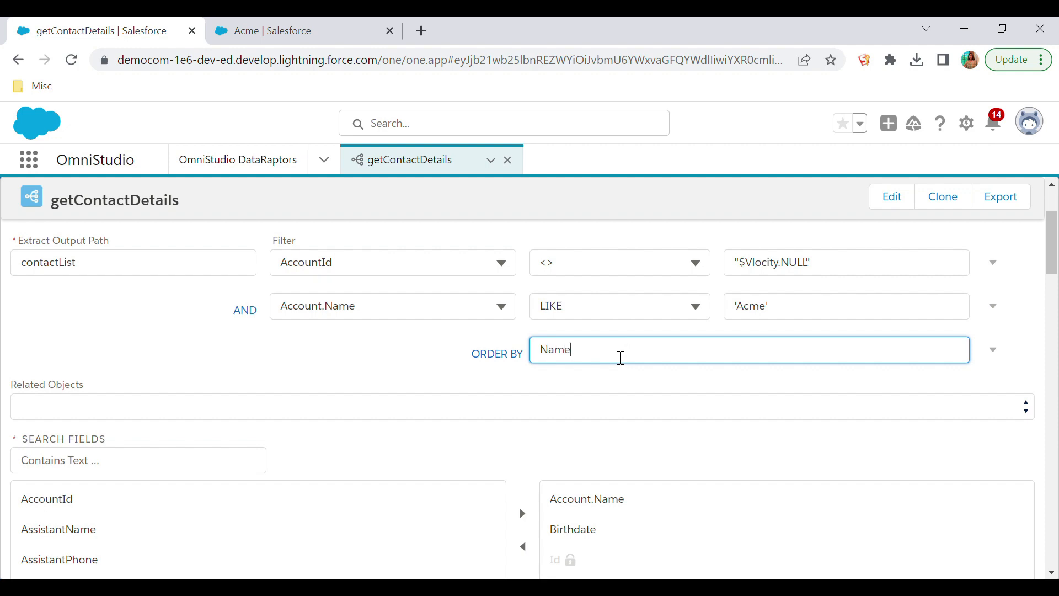
scroll(386, 359, "up", 3)
left_click(195, 304)
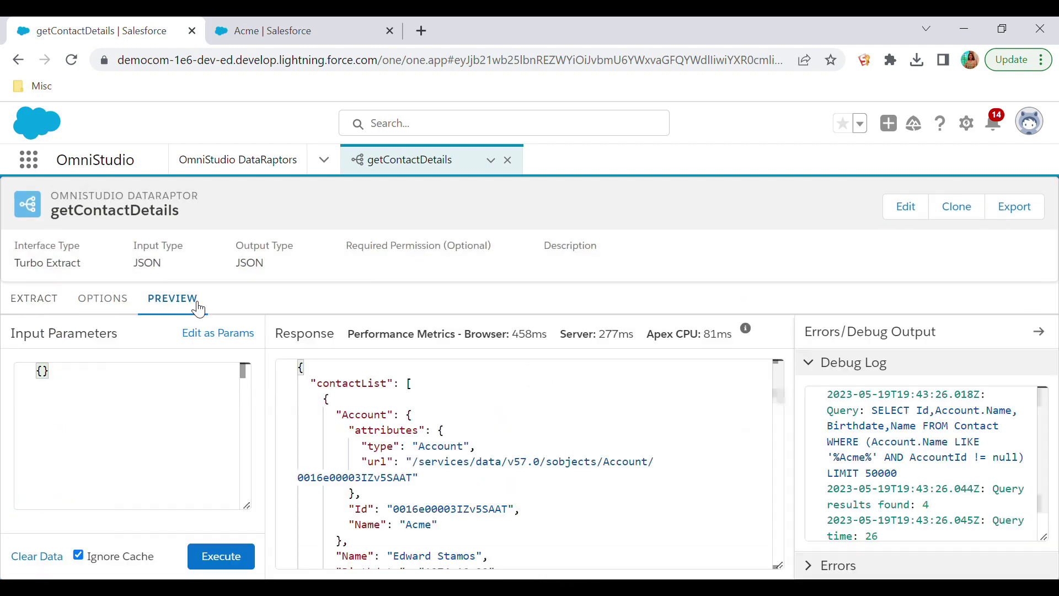
Step: Remove Account.Name from the selected output fields of the Contact extract
left_click(34, 299)
scroll(560, 394, "down", 5)
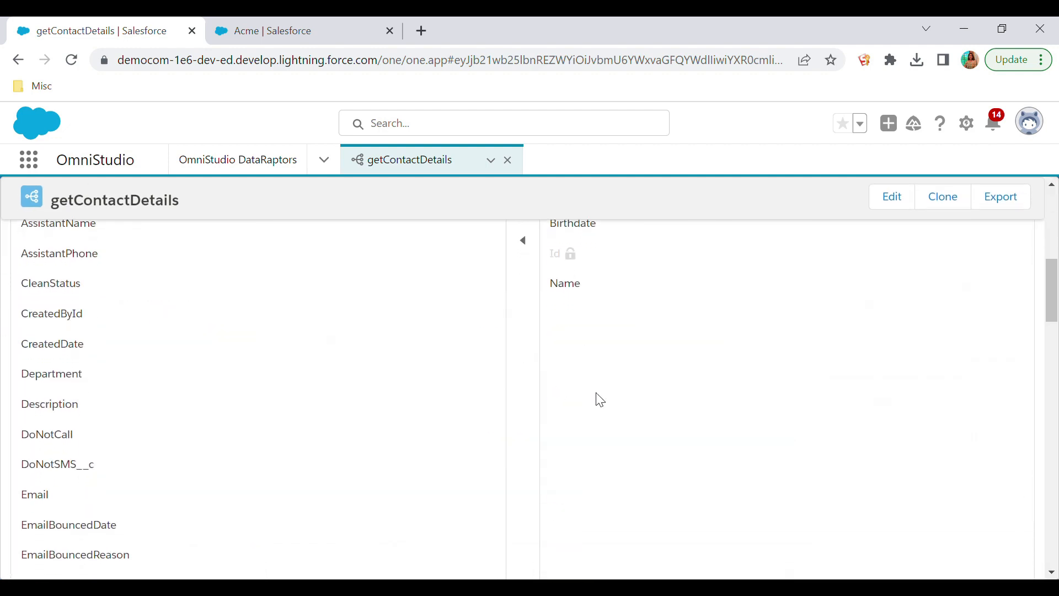
scroll(561, 394, "up", 2)
left_click(598, 274)
left_click(533, 331)
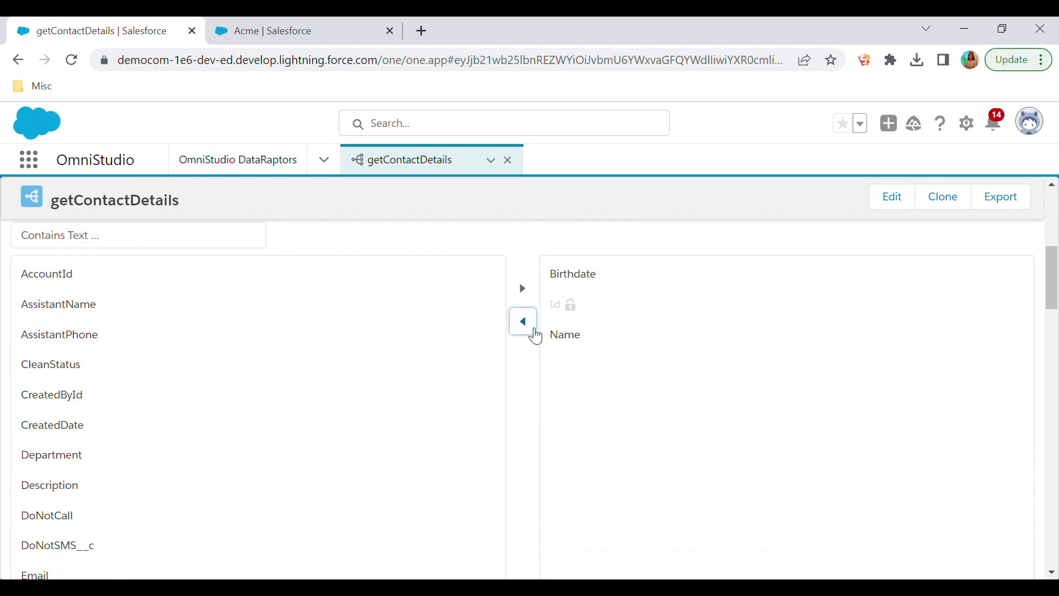
Step: Execute the DataRaptor in preview with the ORDER BY Name clause and review the sorted contacts in the response
scroll(524, 309, "up", 3)
left_click(202, 307)
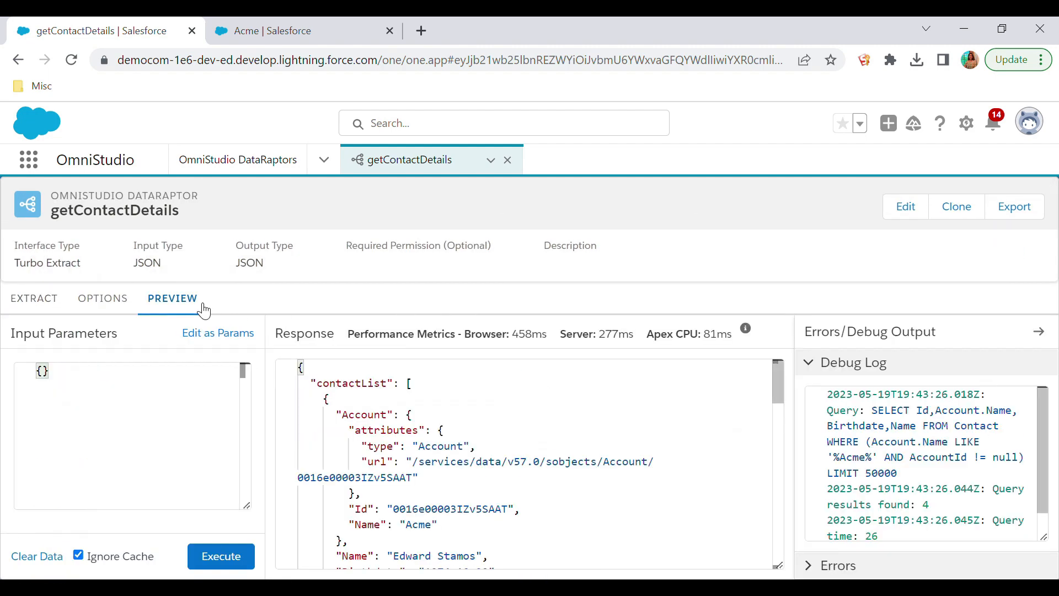
left_click(226, 551)
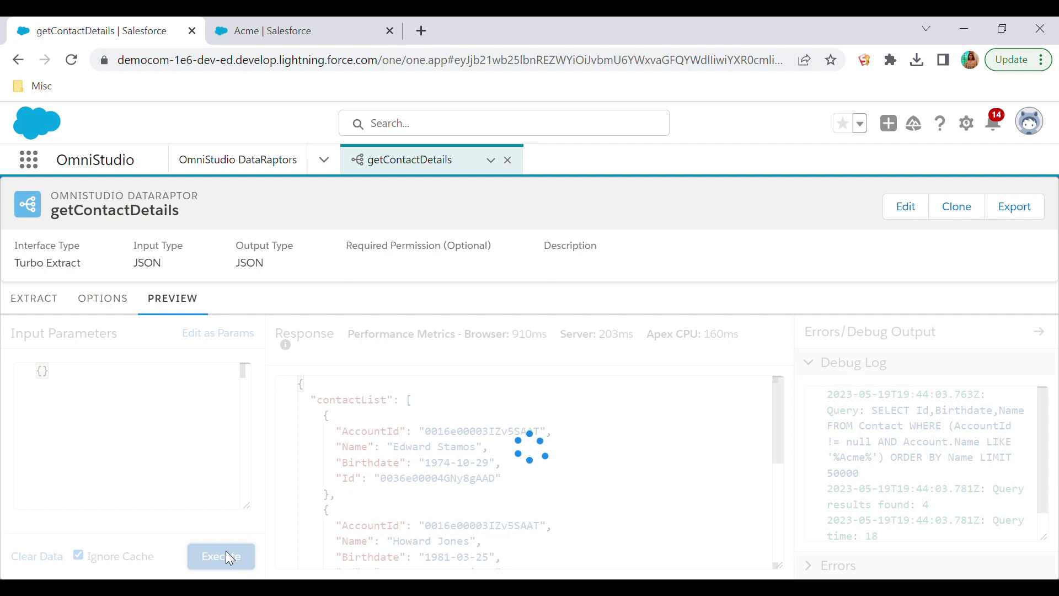
scroll(648, 473, "down", 1)
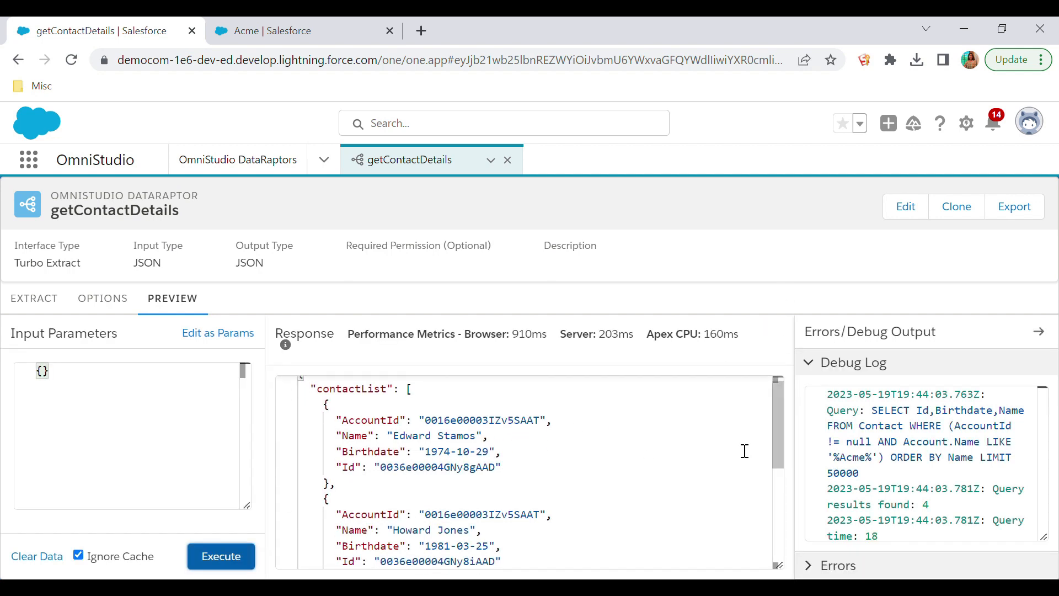
scroll(724, 481, "down", 3)
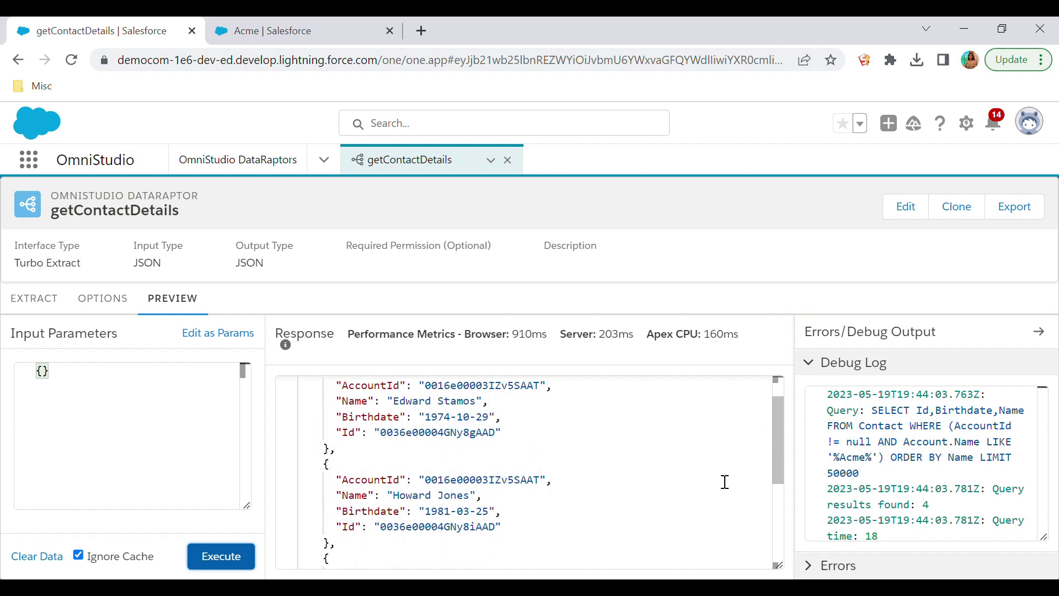
scroll(725, 482, "down", 2)
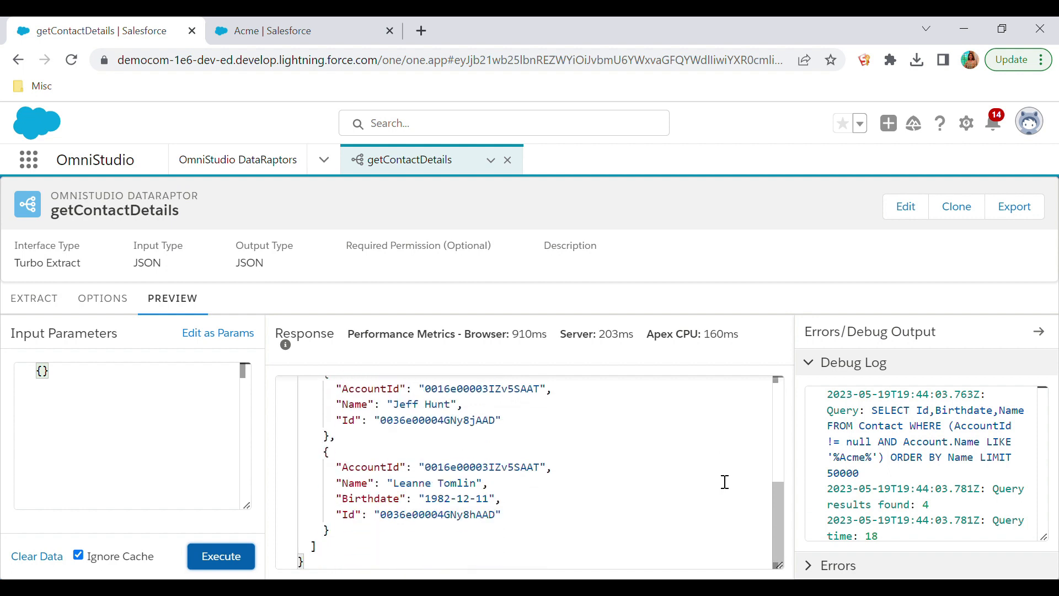
scroll(724, 481, "up", 5)
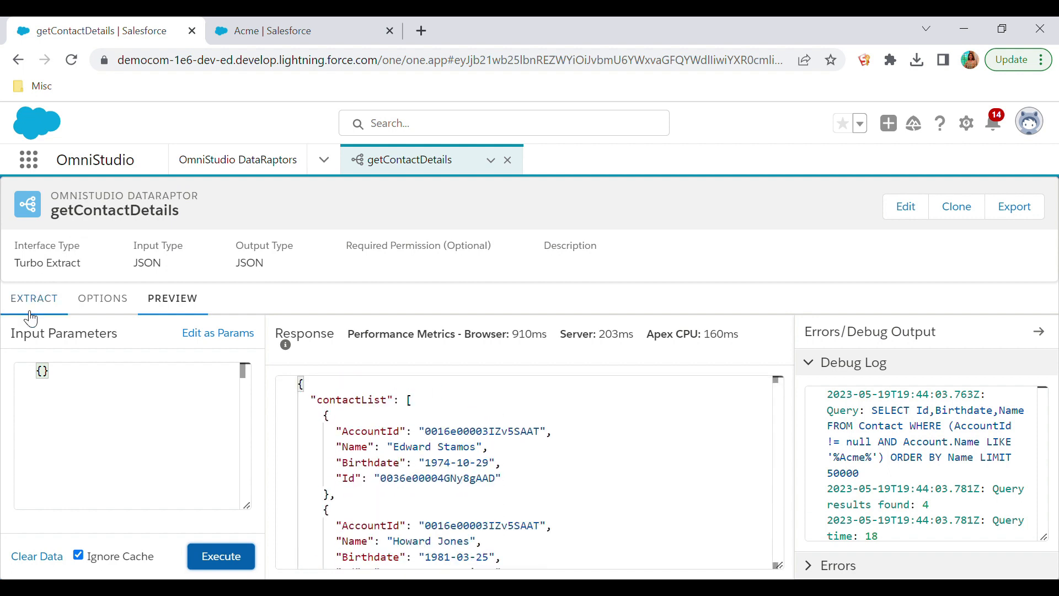
Step: Examine the Contact extract's filter conditions, ORDER BY clause and selected output fields
left_click(32, 319)
scroll(553, 461, "down", 5)
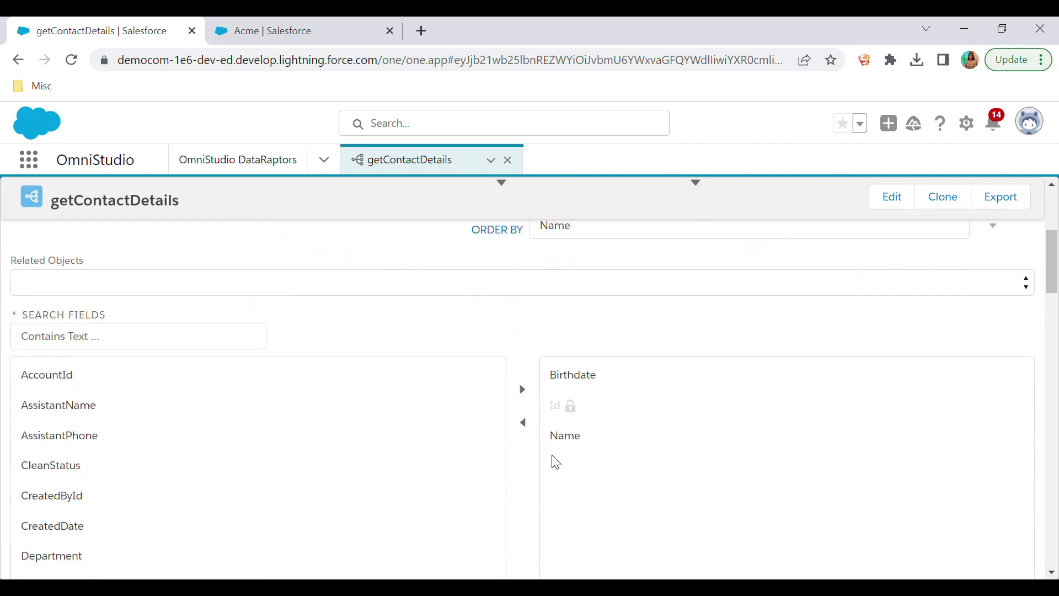
scroll(556, 462, "up", 5)
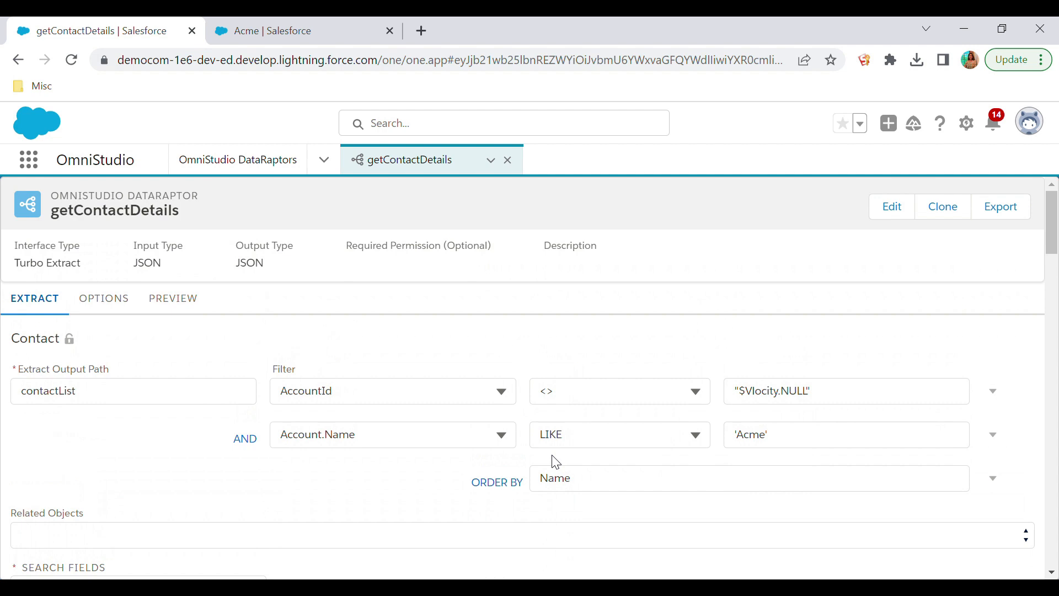
scroll(556, 462, "down", 1)
scroll(556, 462, "down", 1)
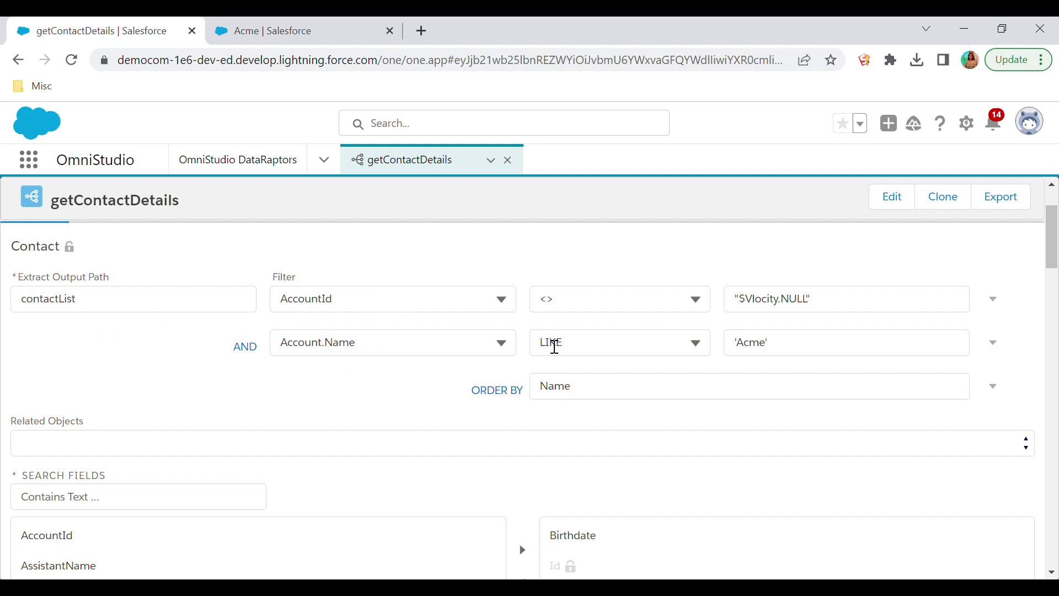
scroll(444, 510, "down", 5)
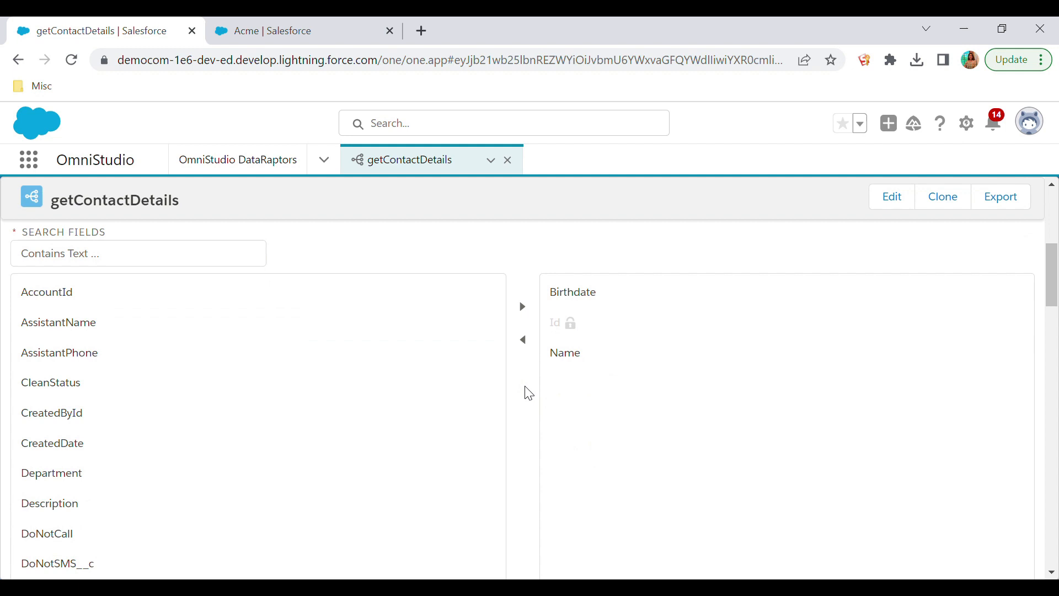
scroll(527, 392, "up", 5)
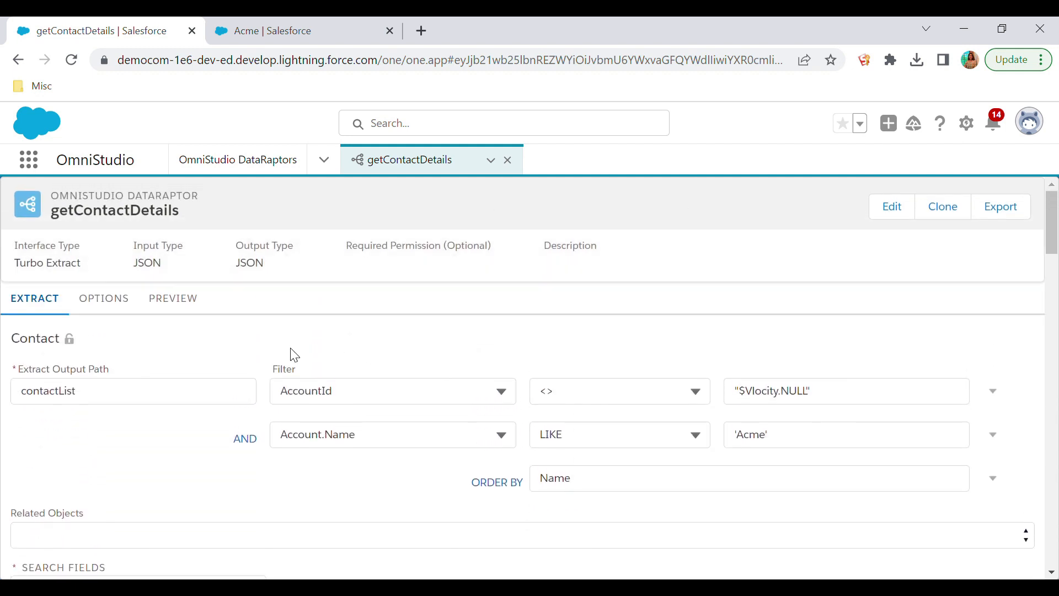
Step: Examine the DataRaptor's cache and field-level security options and its preview response
left_click(107, 310)
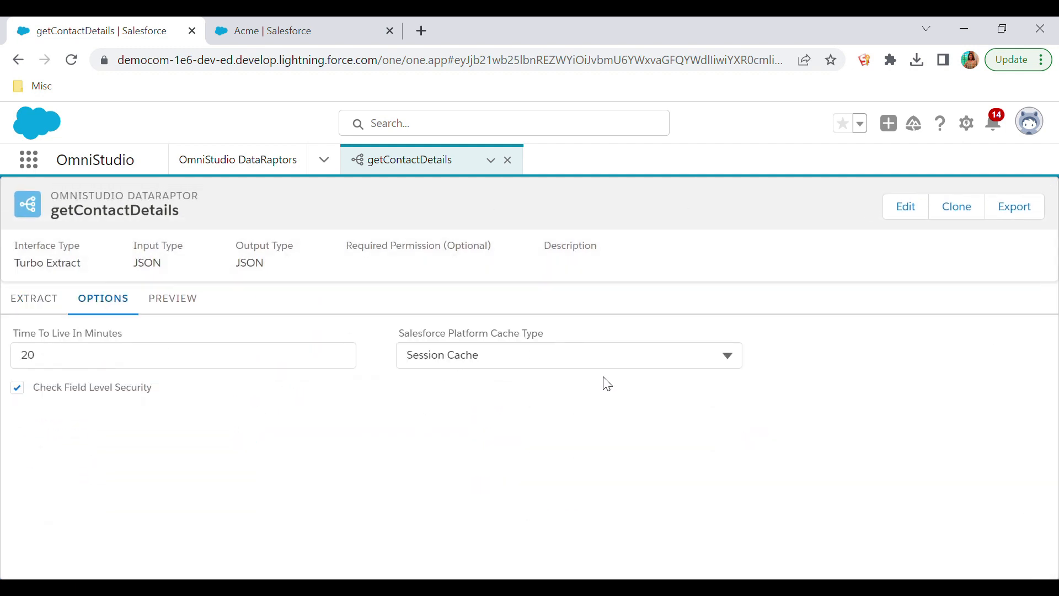
left_click(191, 313)
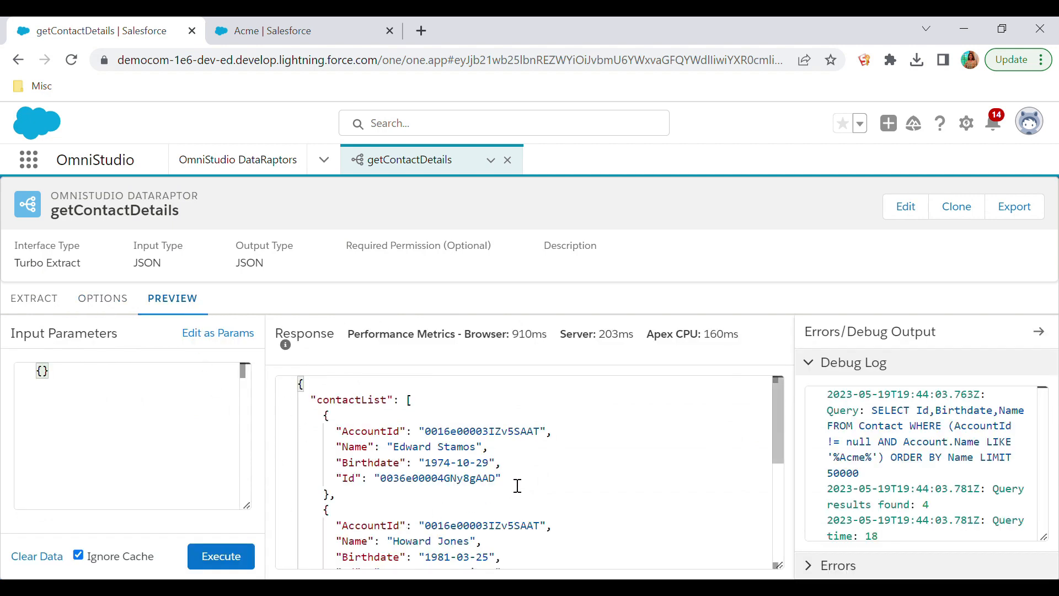
scroll(517, 486, "down", 5)
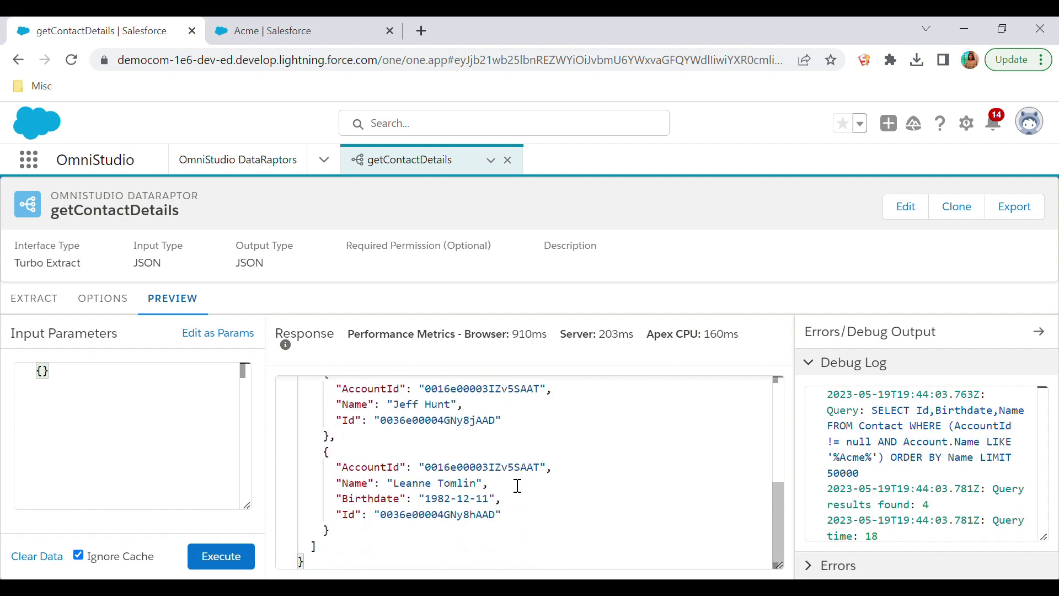
scroll(516, 488, "up", 5)
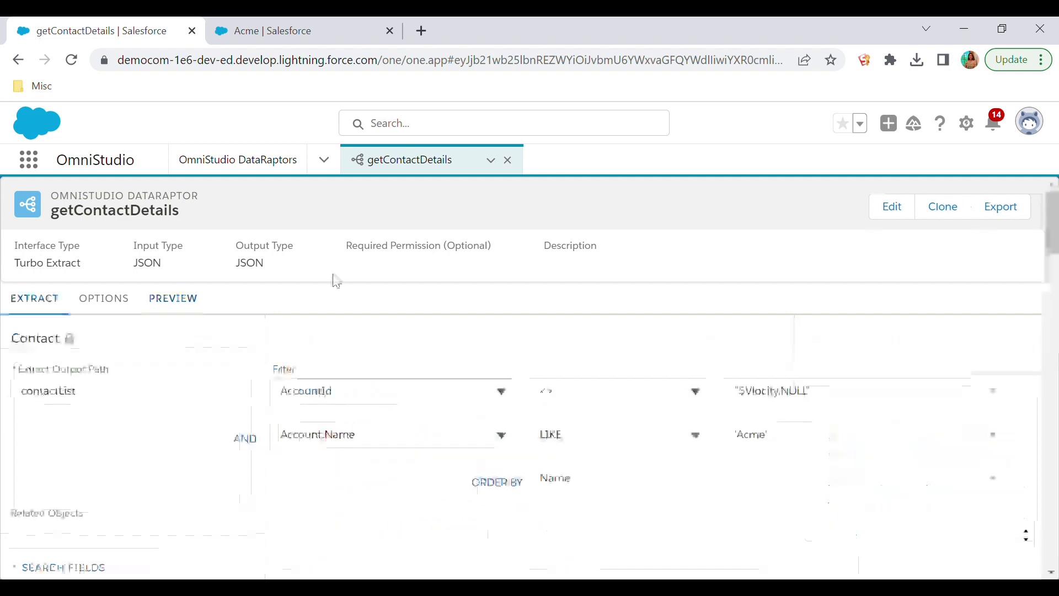